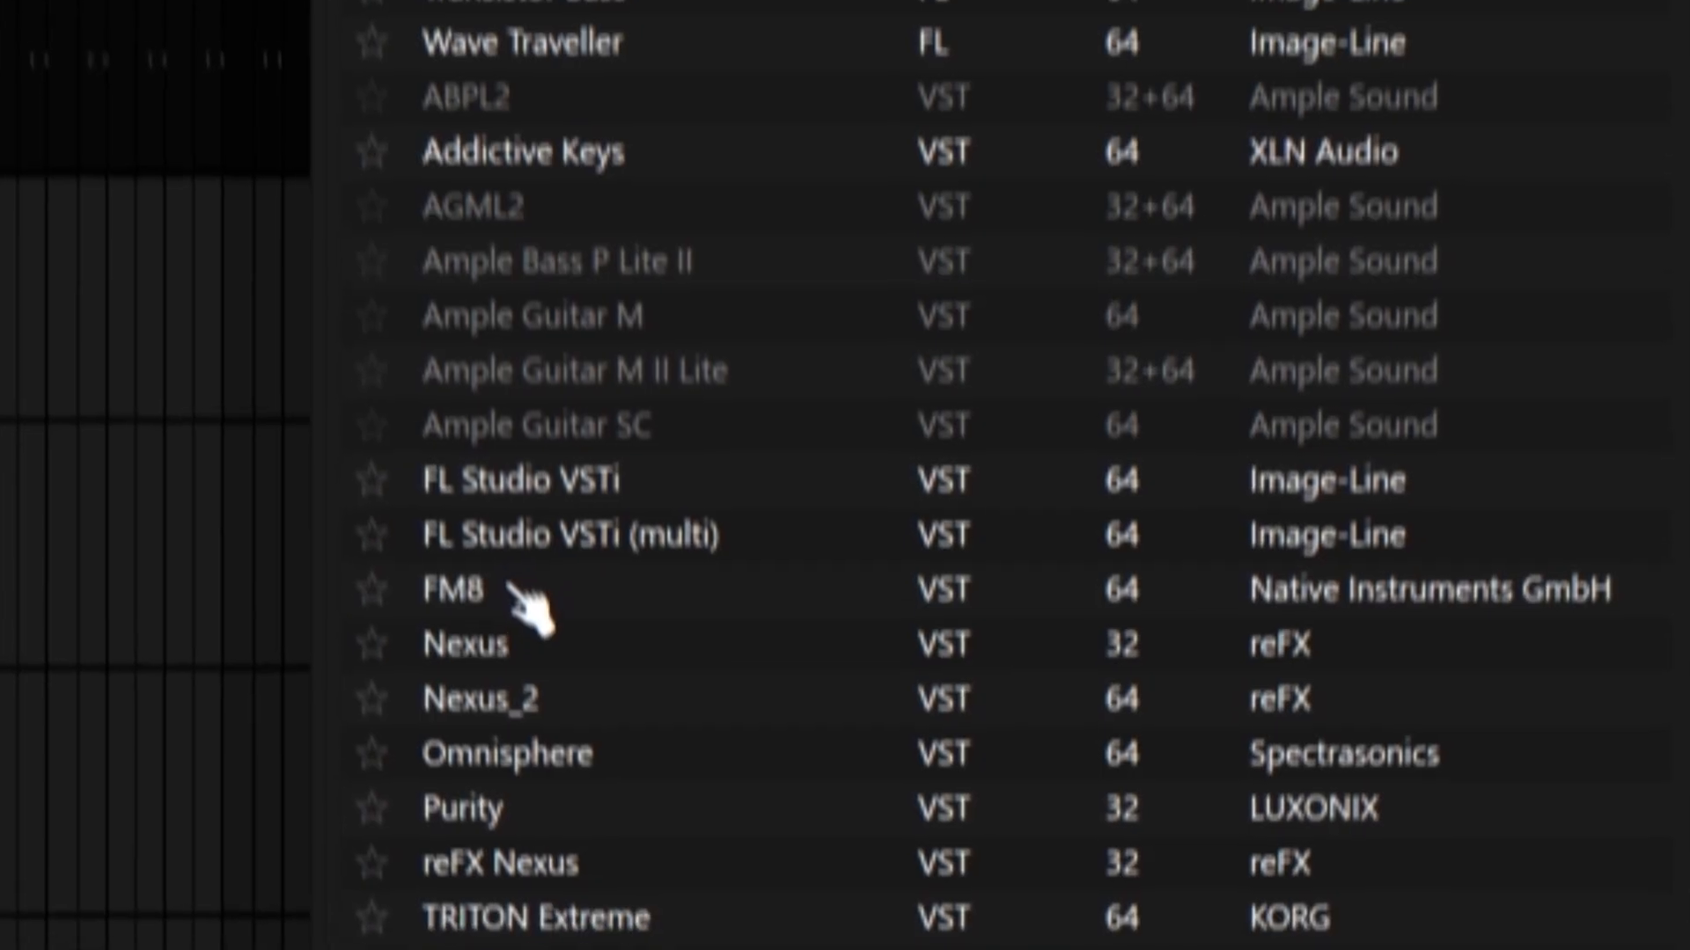
scroll(491, 581, down, 8)
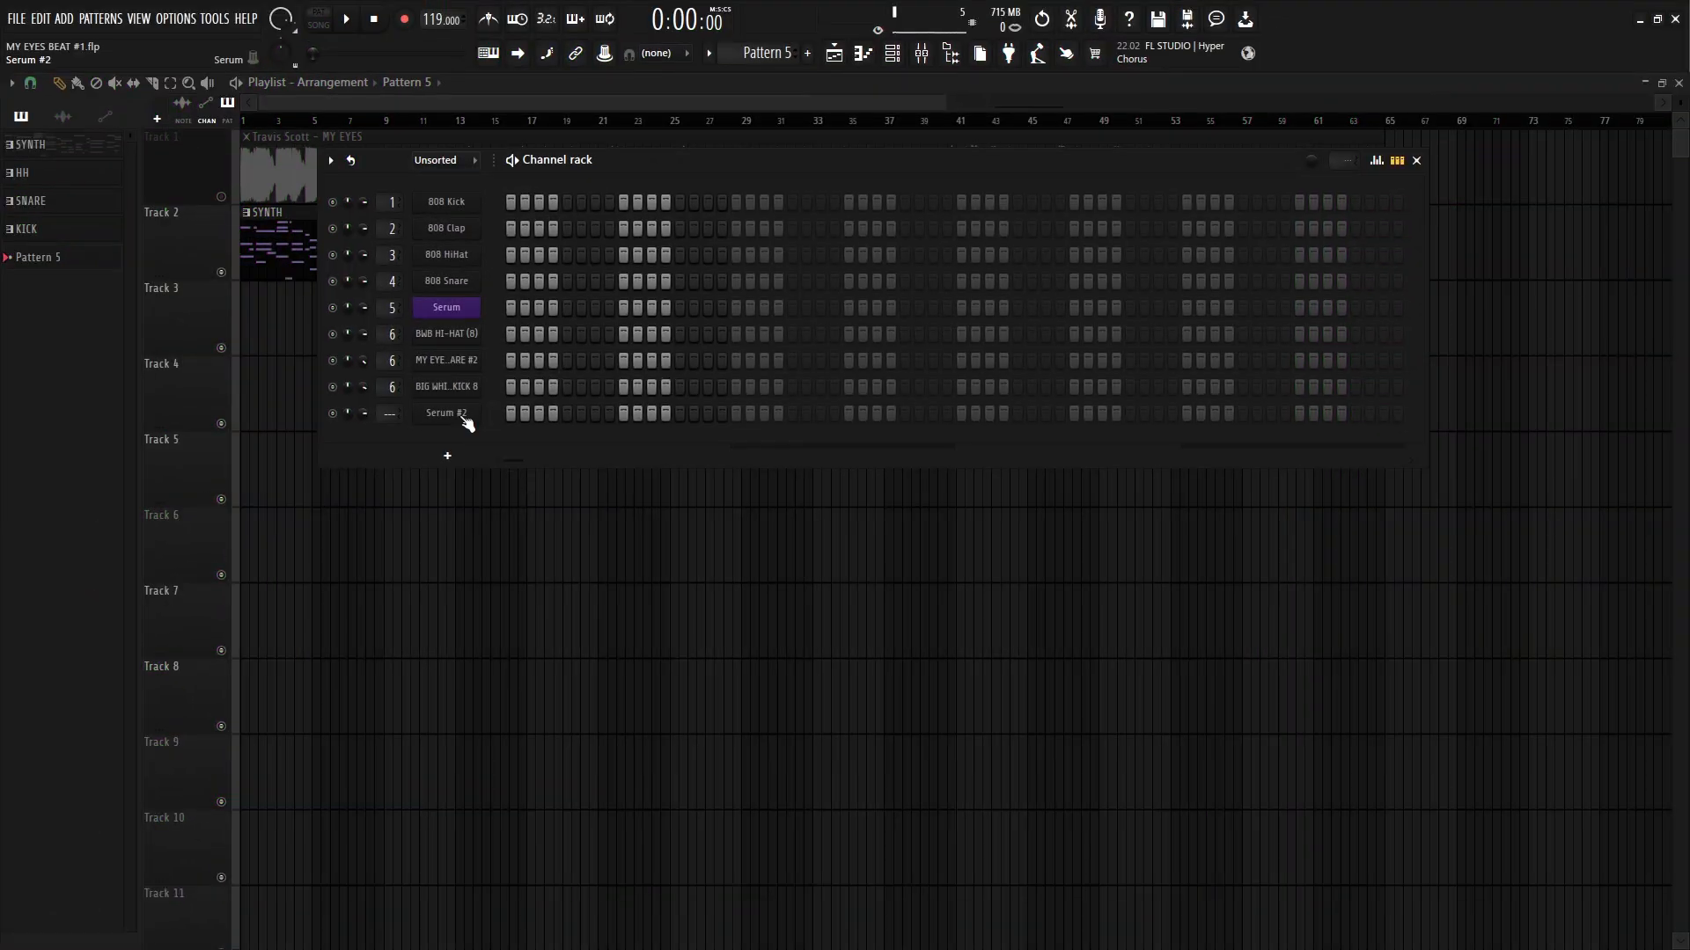
click(464, 419)
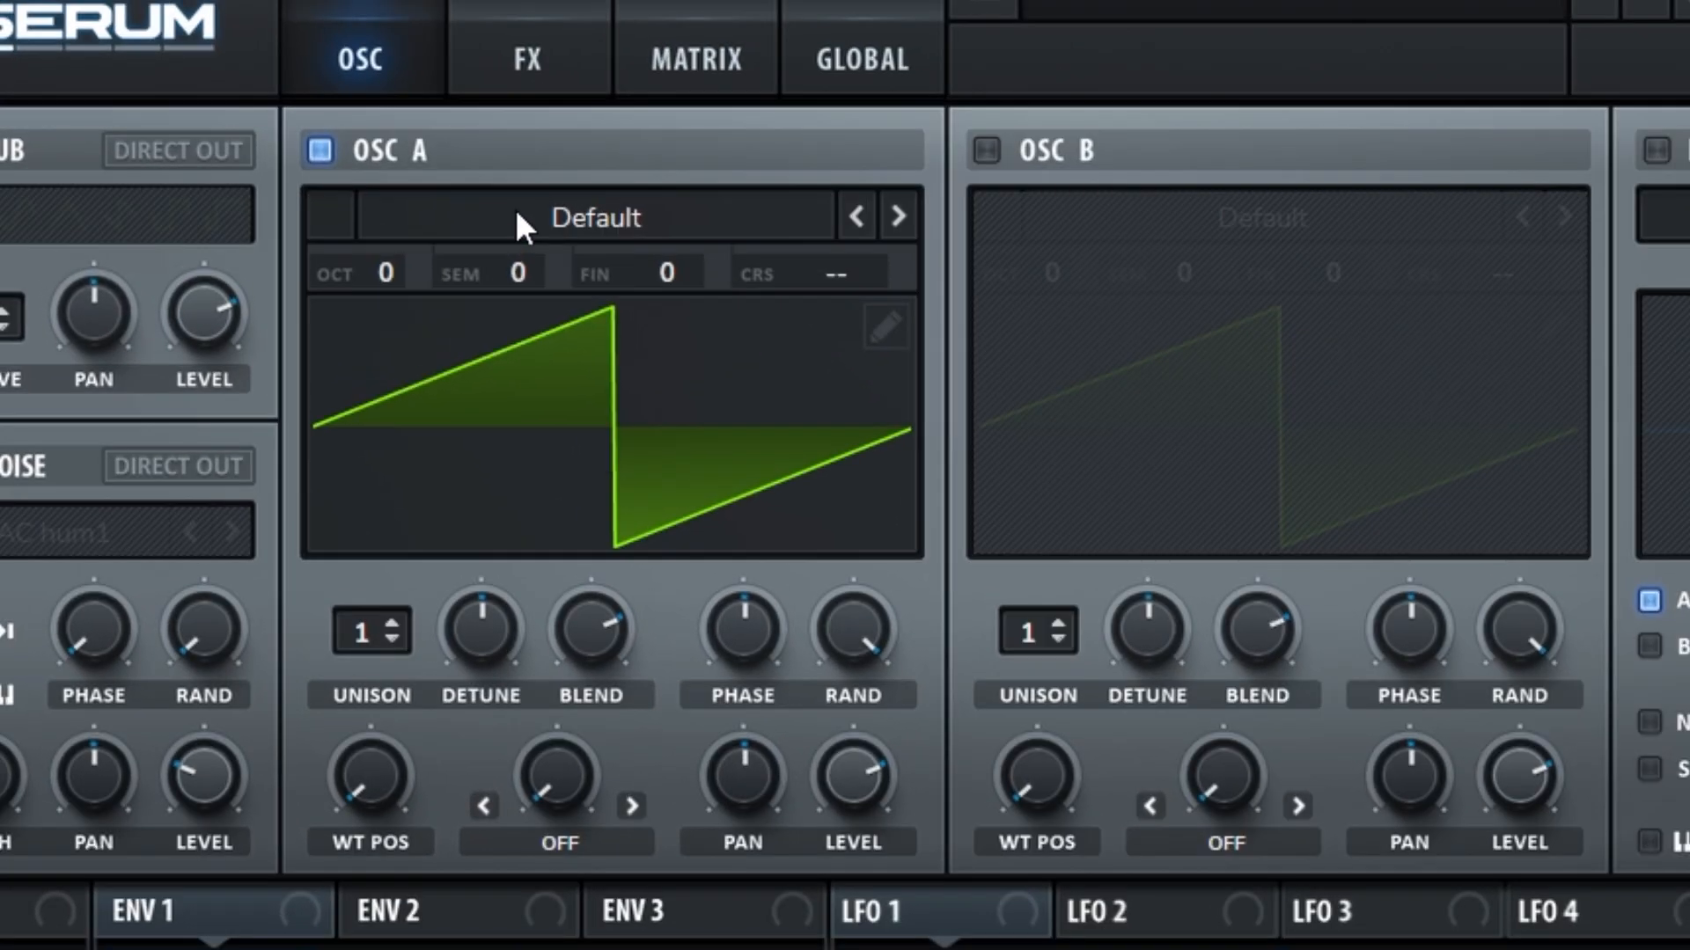
Step: Load the analog Basic Shapes wavetable in oscillator A and turn its wavetable position up fully to the saw-like shape
click(516, 216)
mouse_move(490, 264)
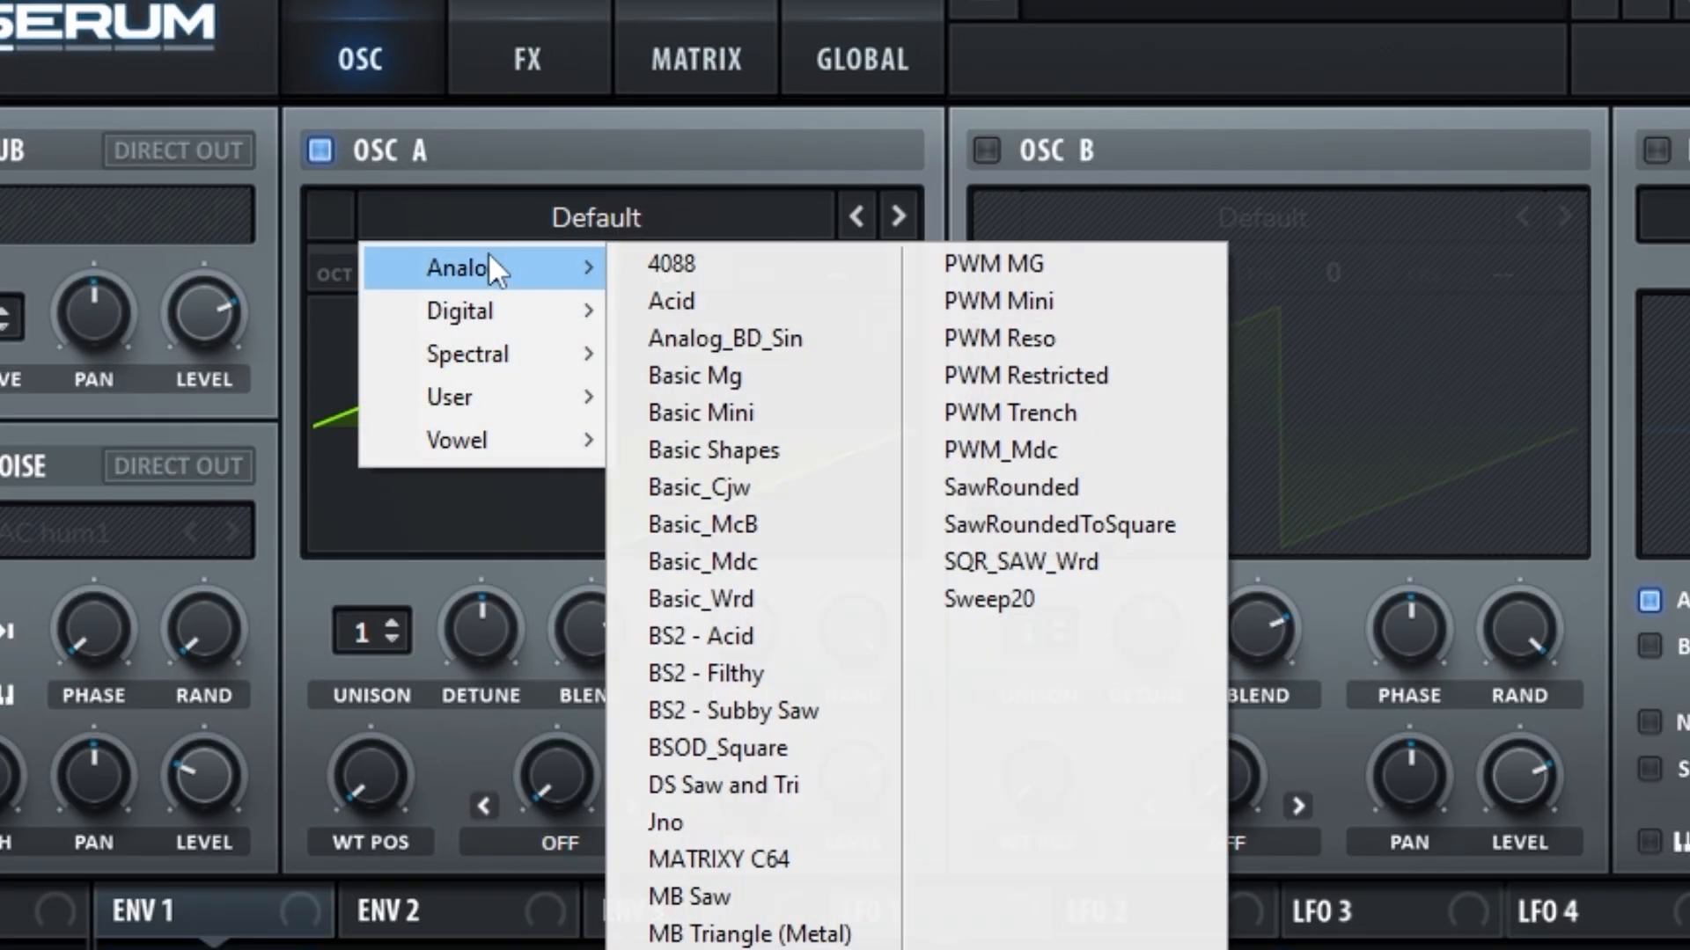
click(695, 449)
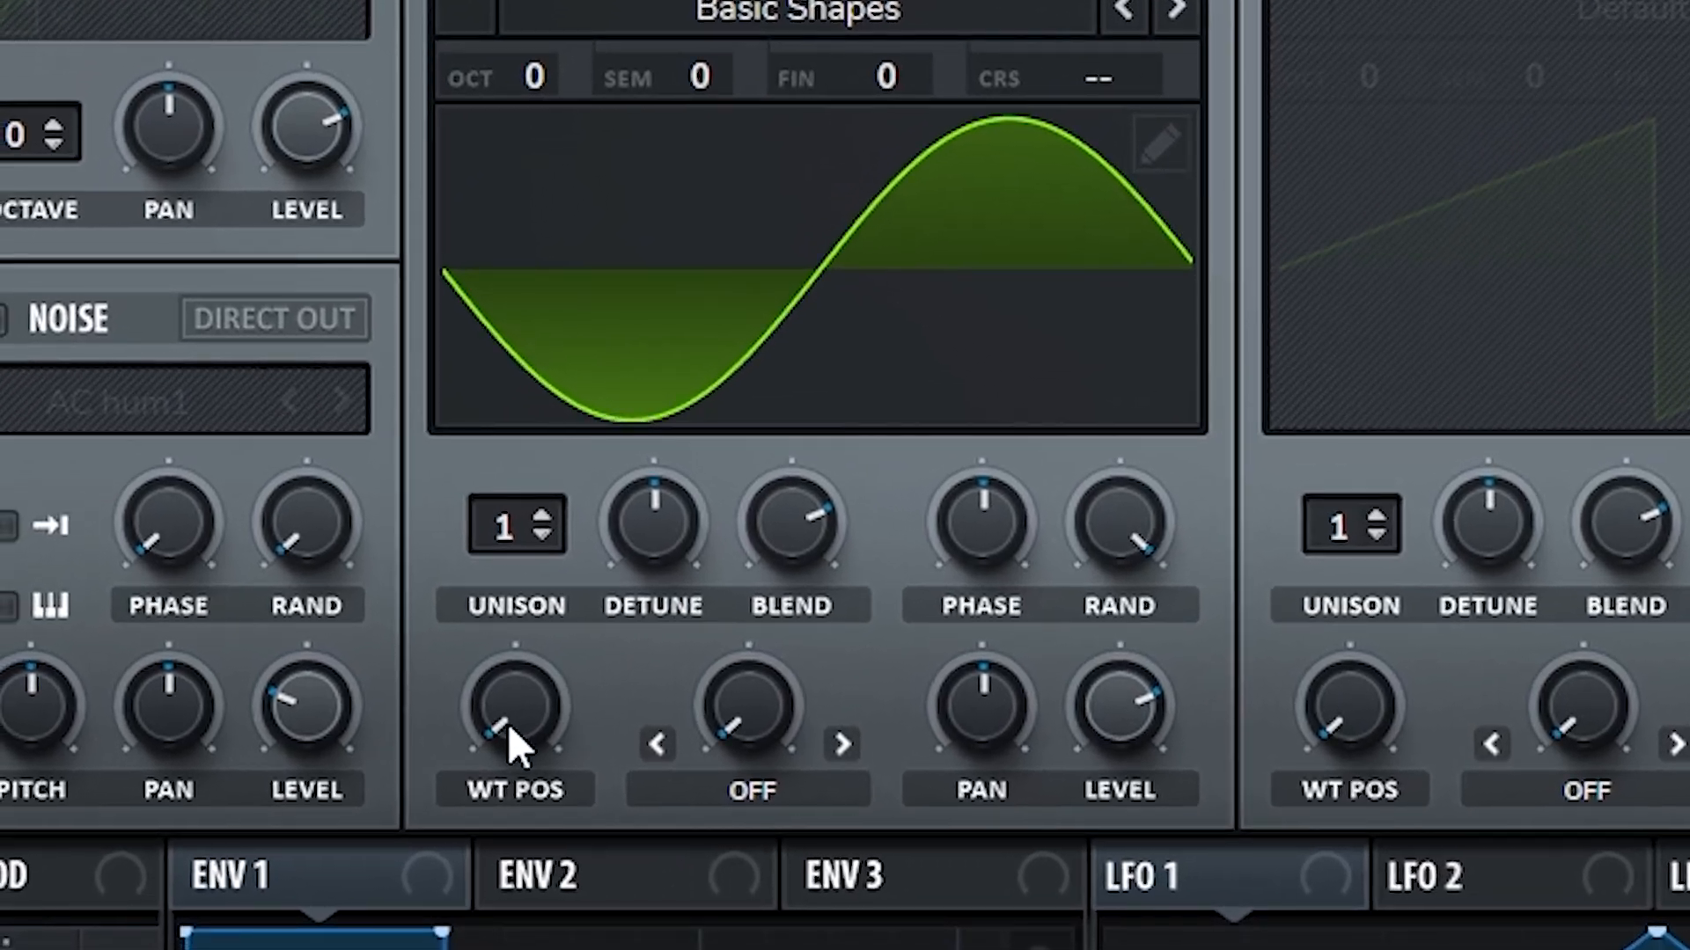
drag(509, 723, 526, 192)
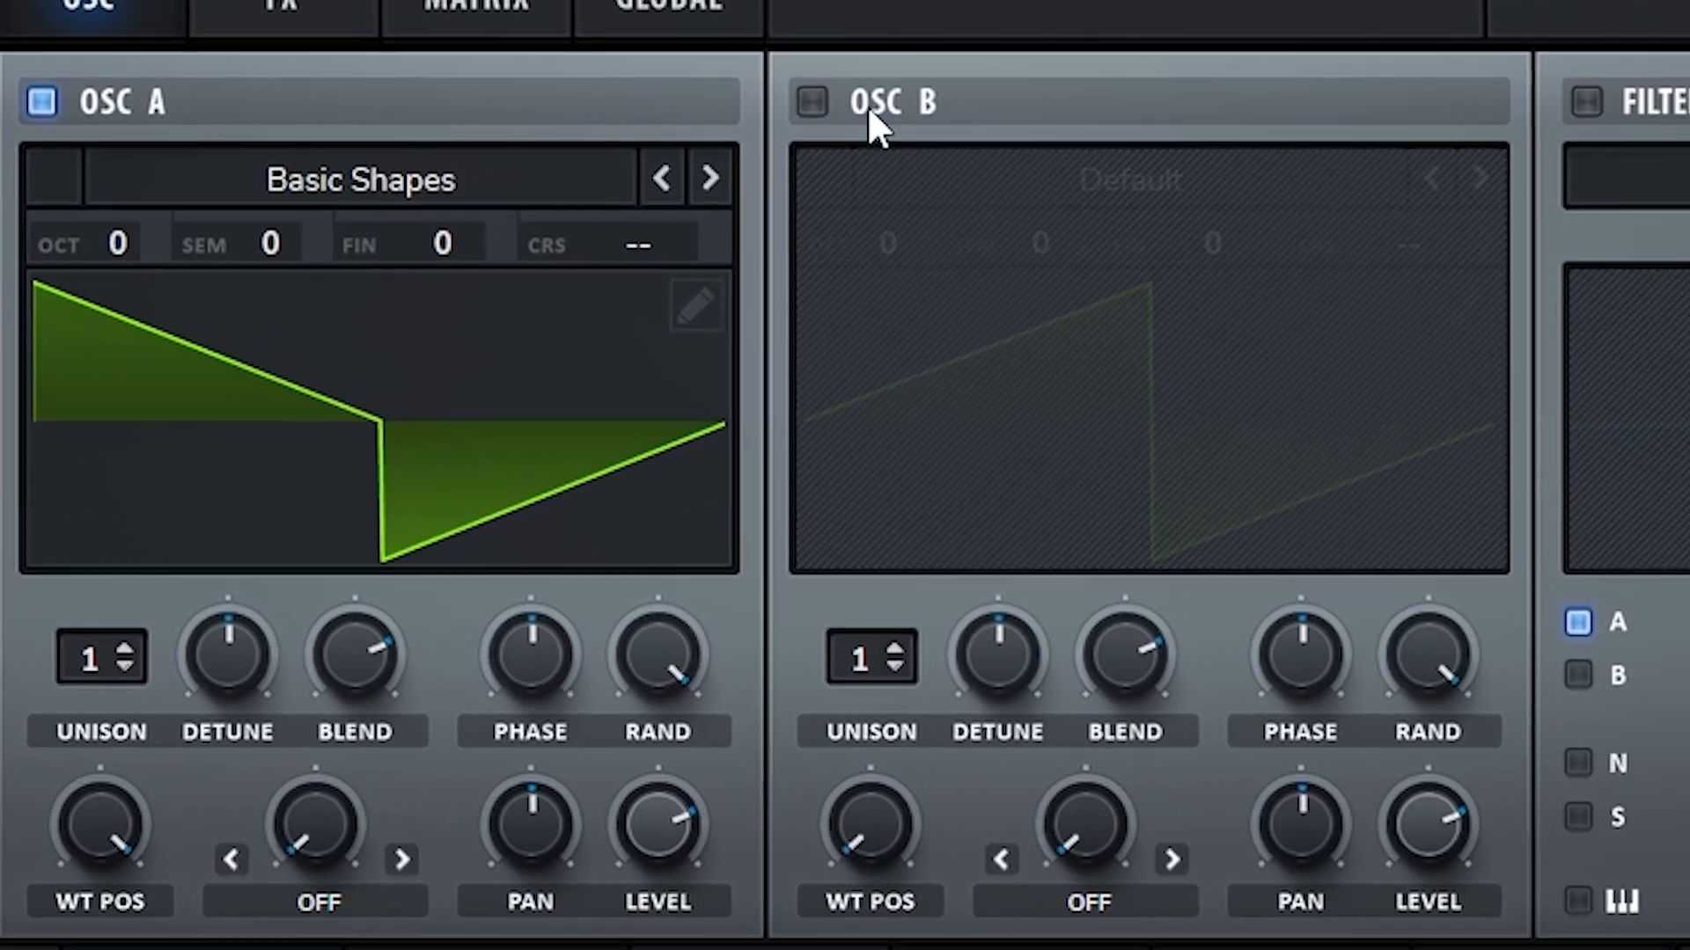
Step: Enable oscillator B, load the analog Basic Shapes wavetable, and adjust its wavetable position to the square shape
click(822, 98)
click(792, 264)
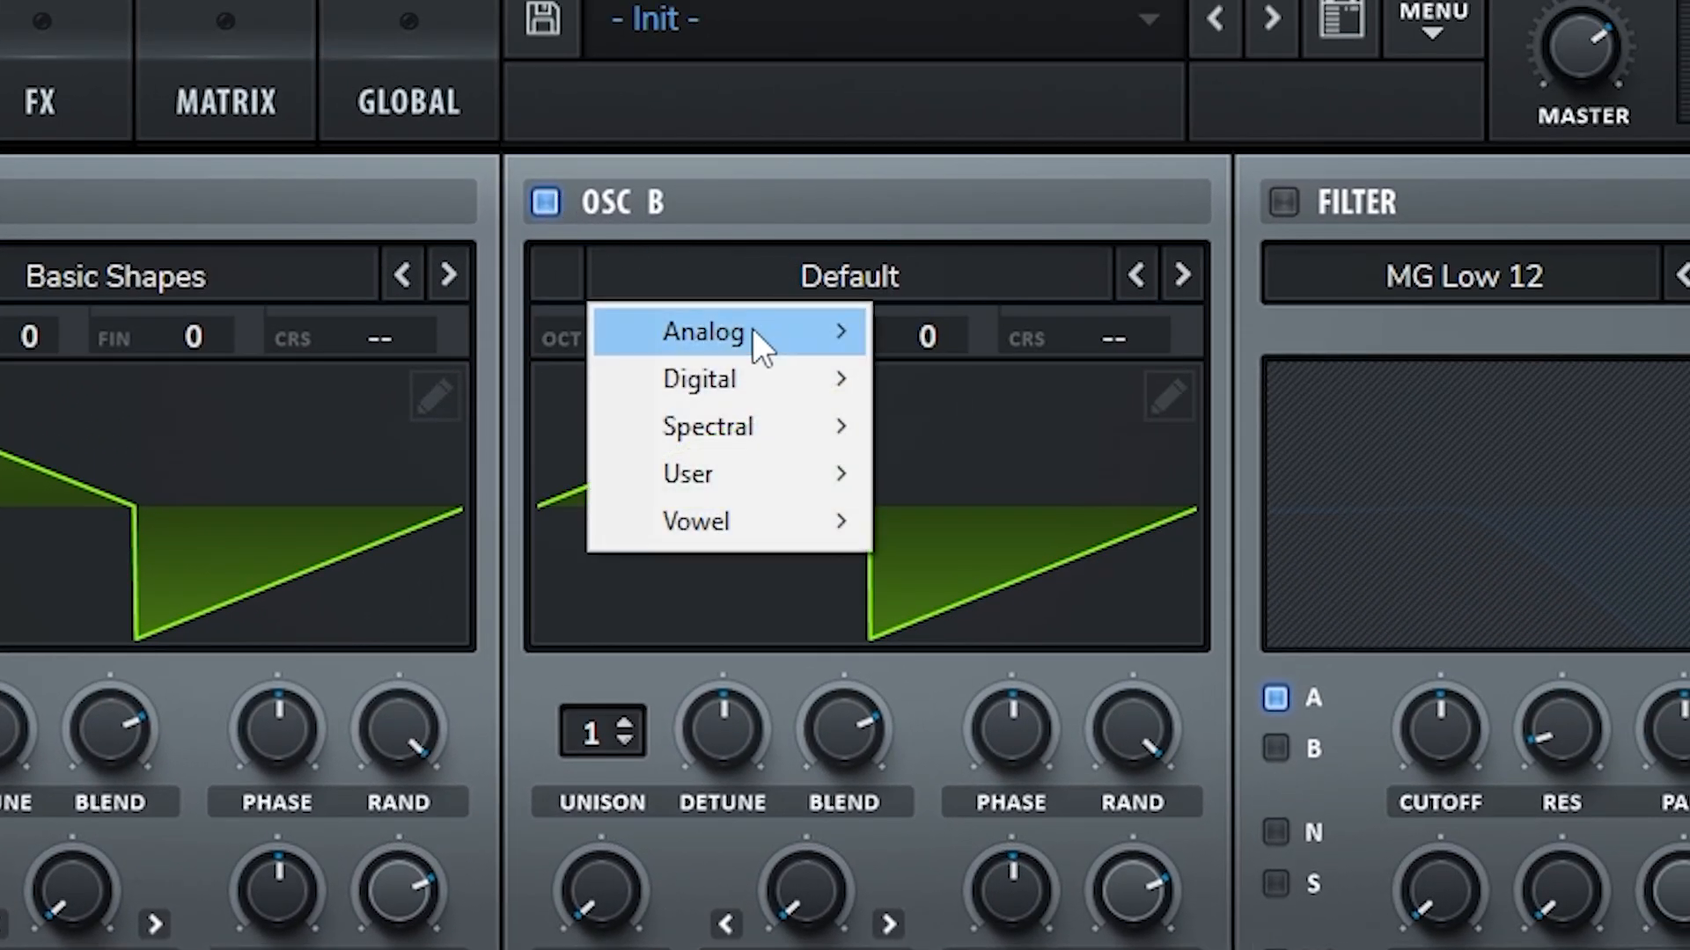
mouse_move(841, 335)
click(947, 526)
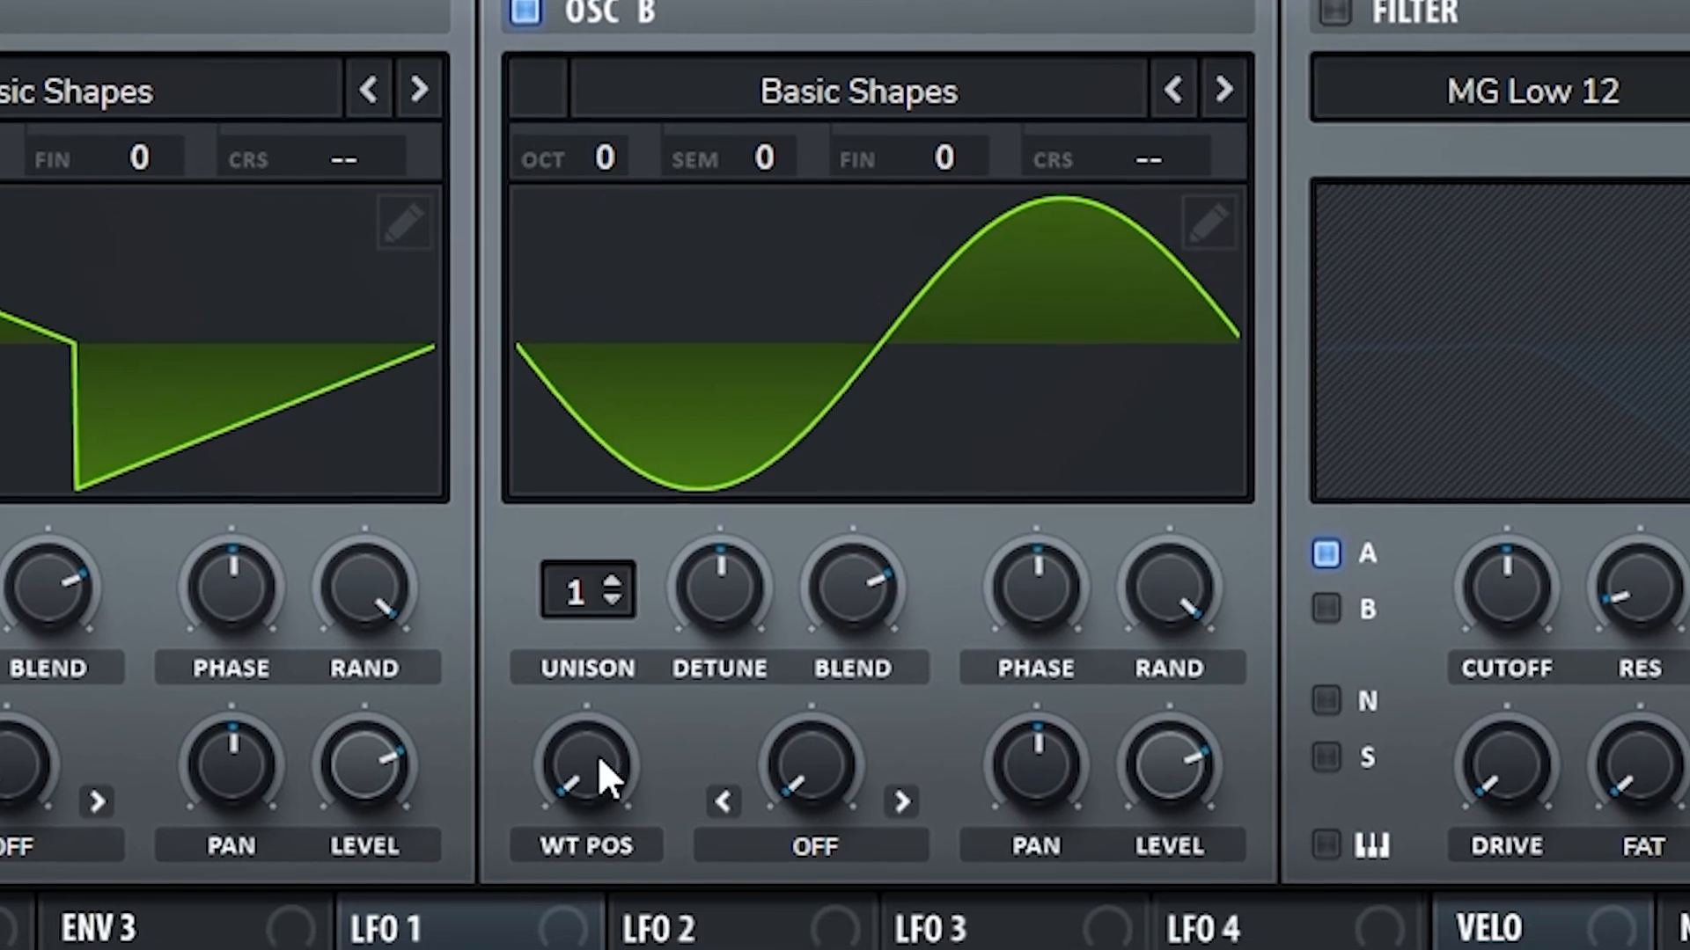
drag(601, 891, 605, 732)
drag(583, 500, 596, 490)
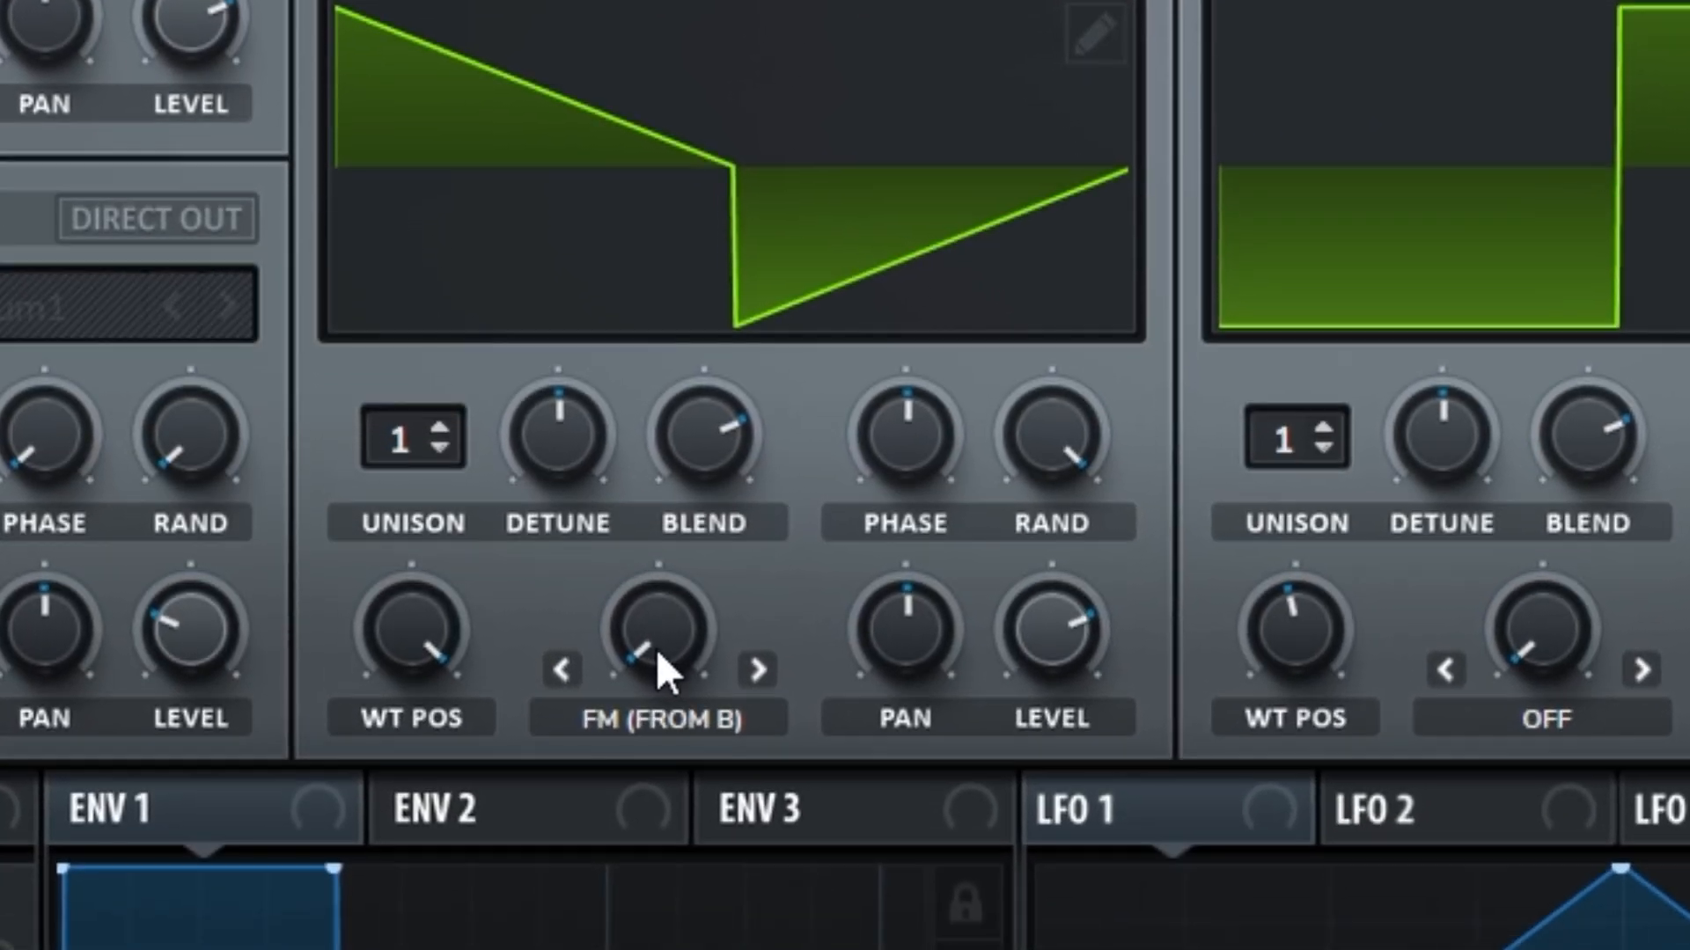
Step: Raise the FM (From B) warp amount of oscillator A
drag(658, 651, 672, 524)
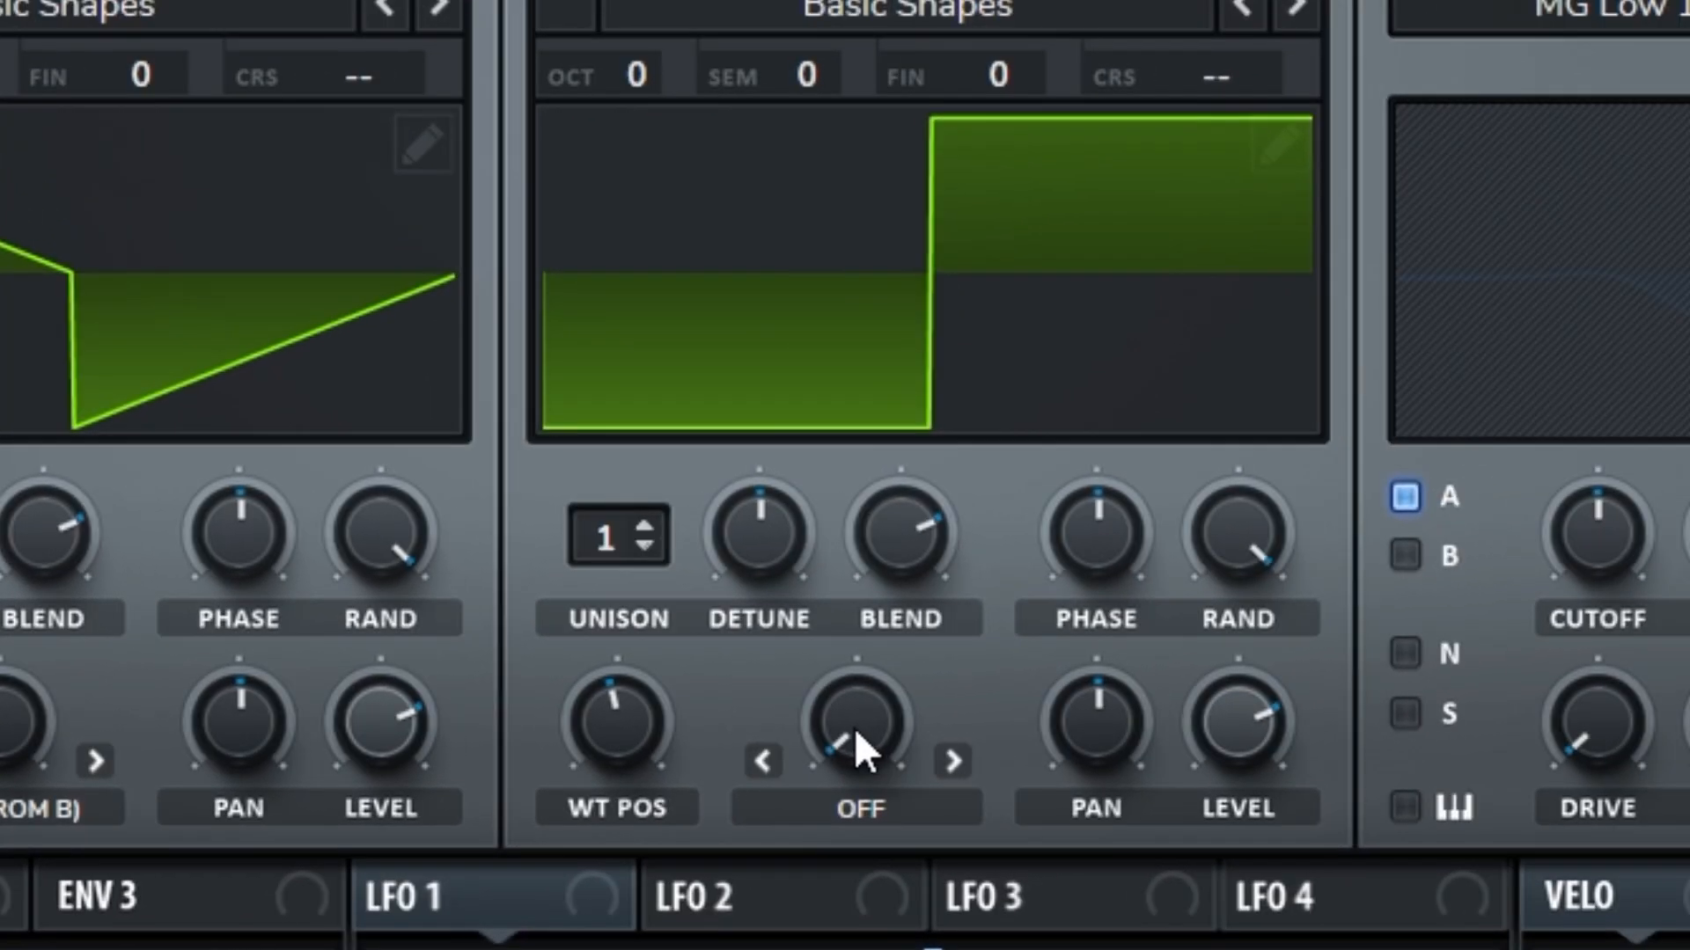
mouse_move(838, 726)
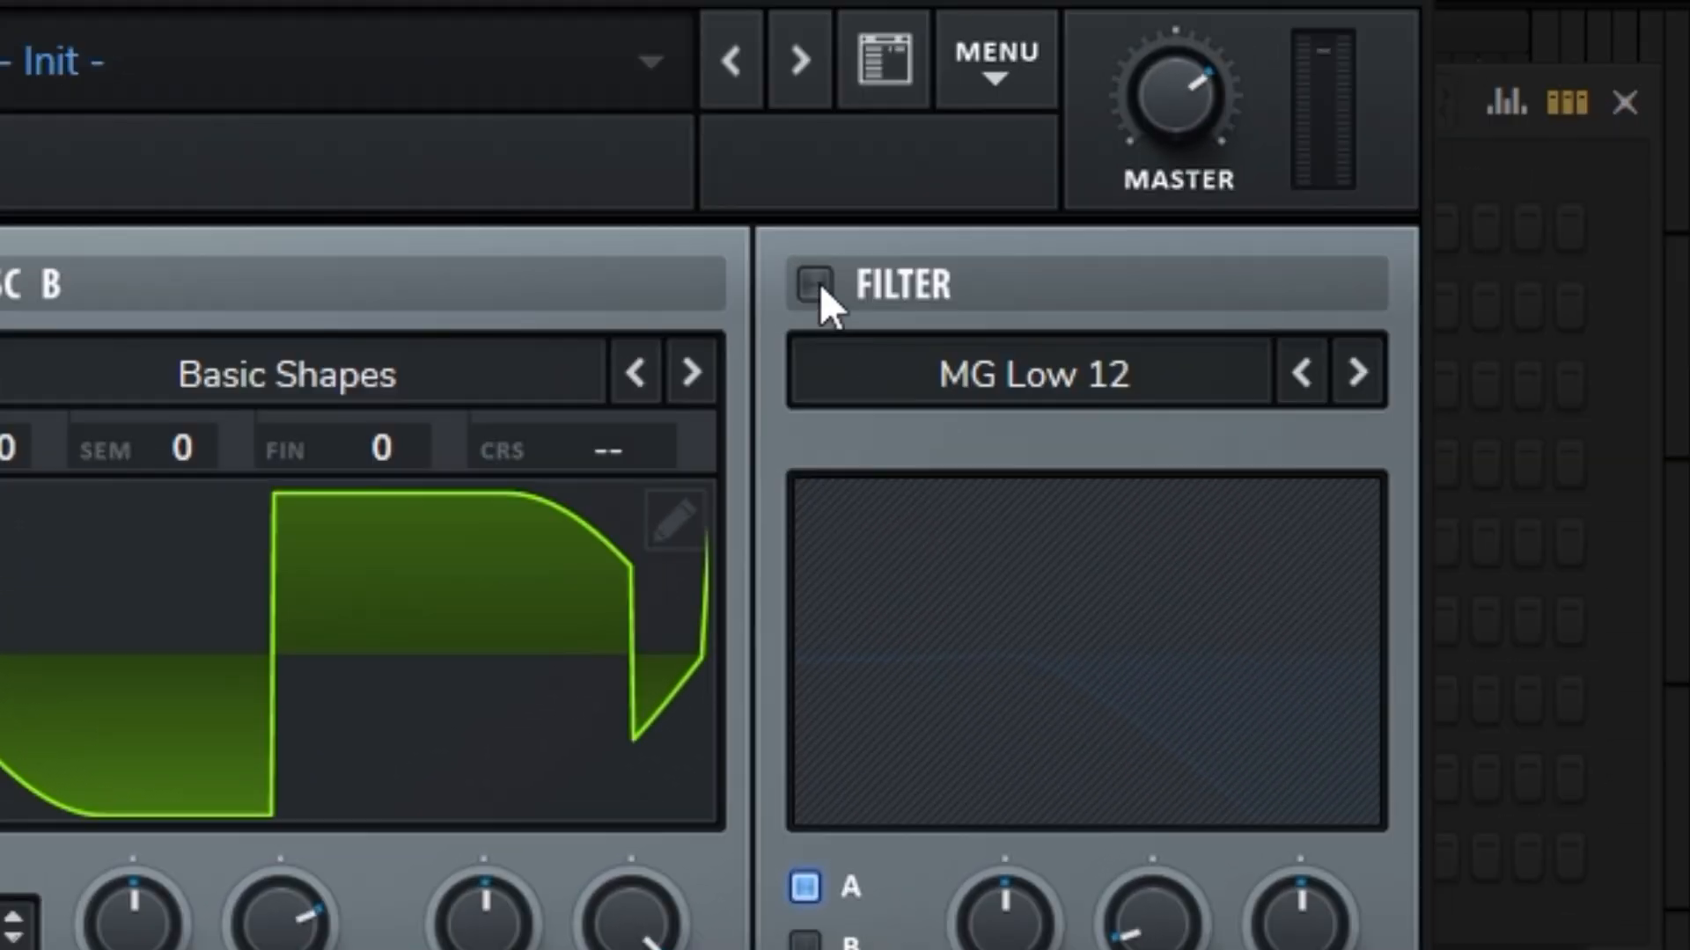
Step: Enable the filter as MG Low 18 and route oscillator B through it
click(814, 283)
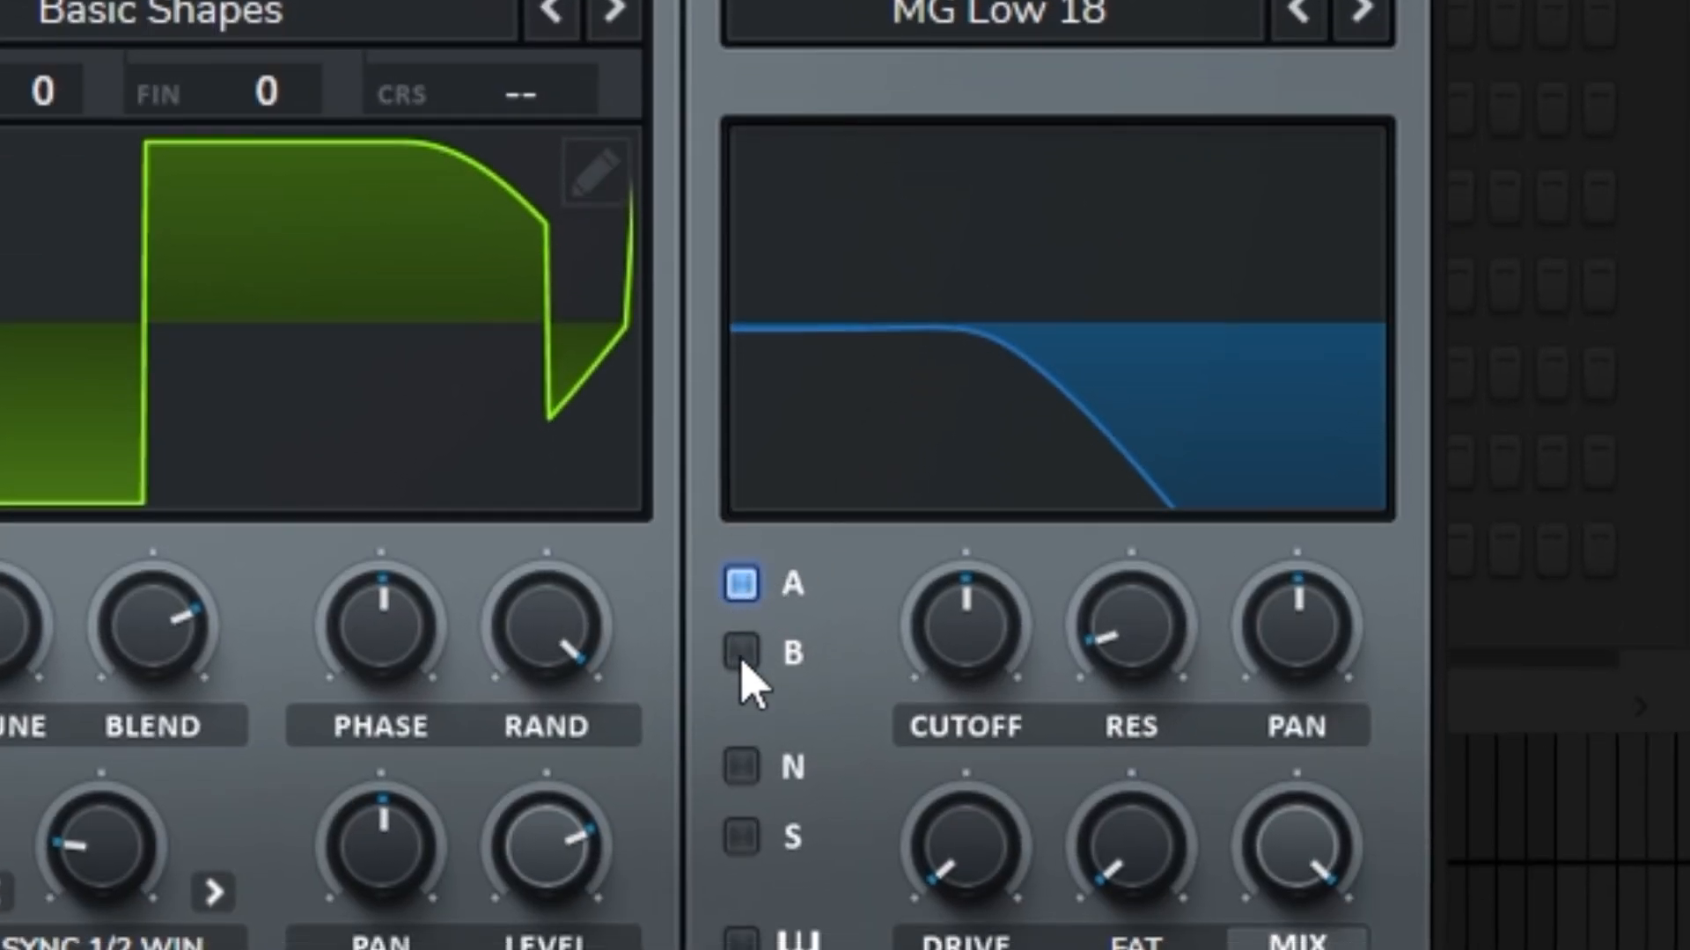
click(741, 656)
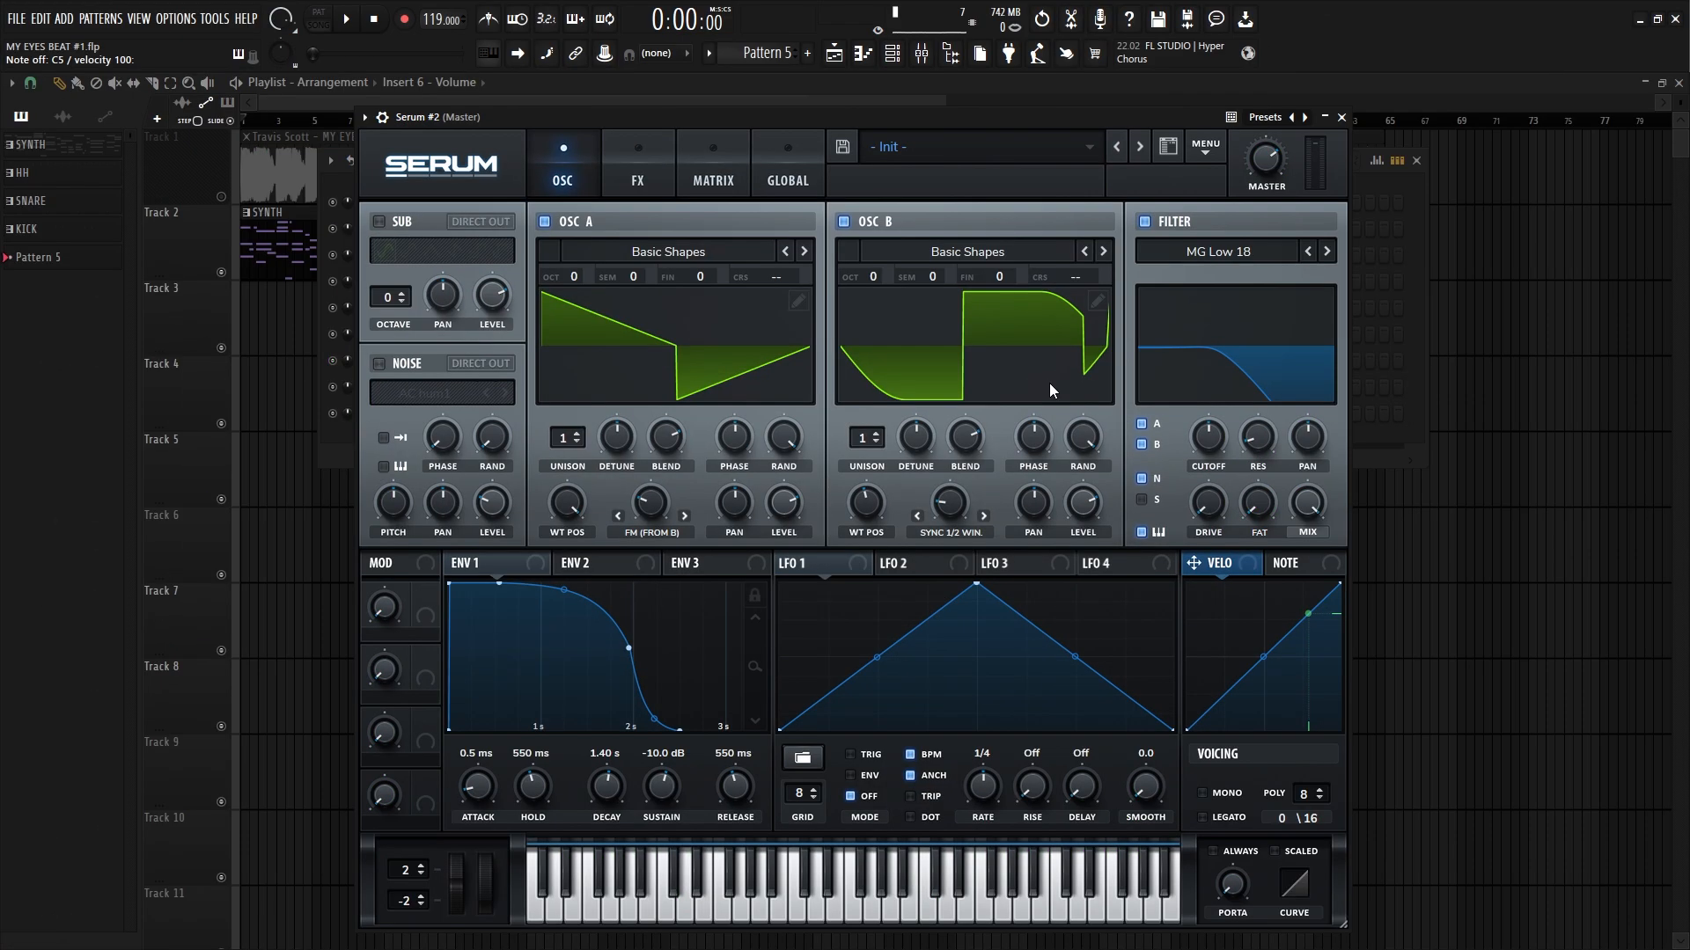
Step: Play test notes to audition the patch
key(z)
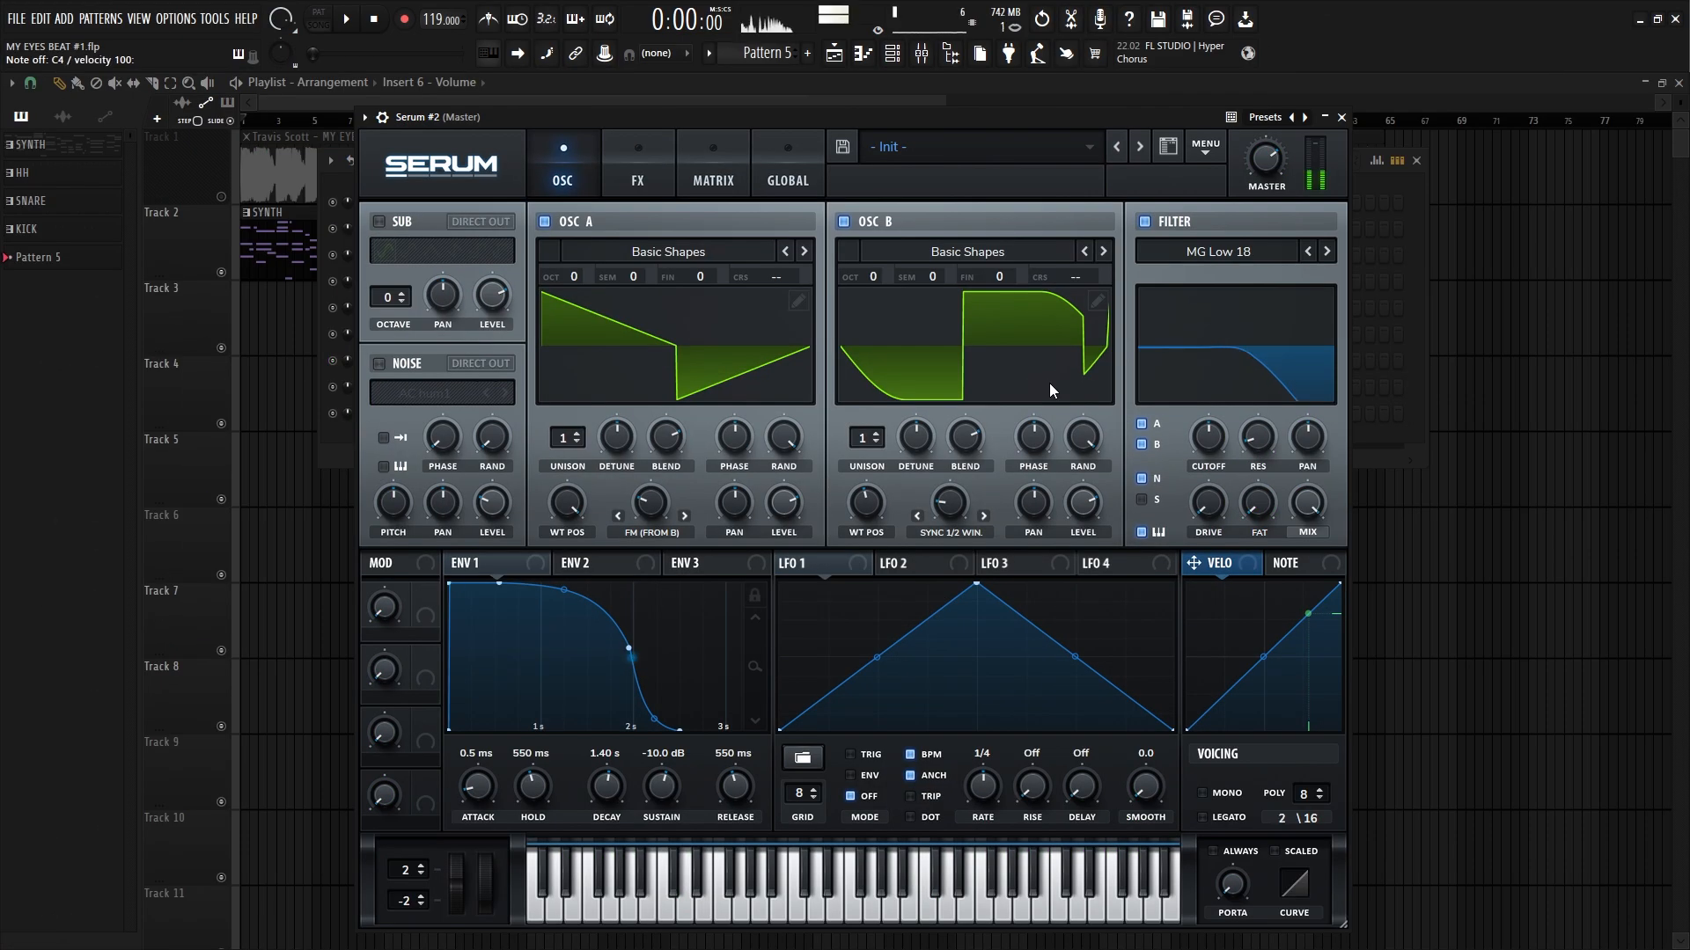
key(p)
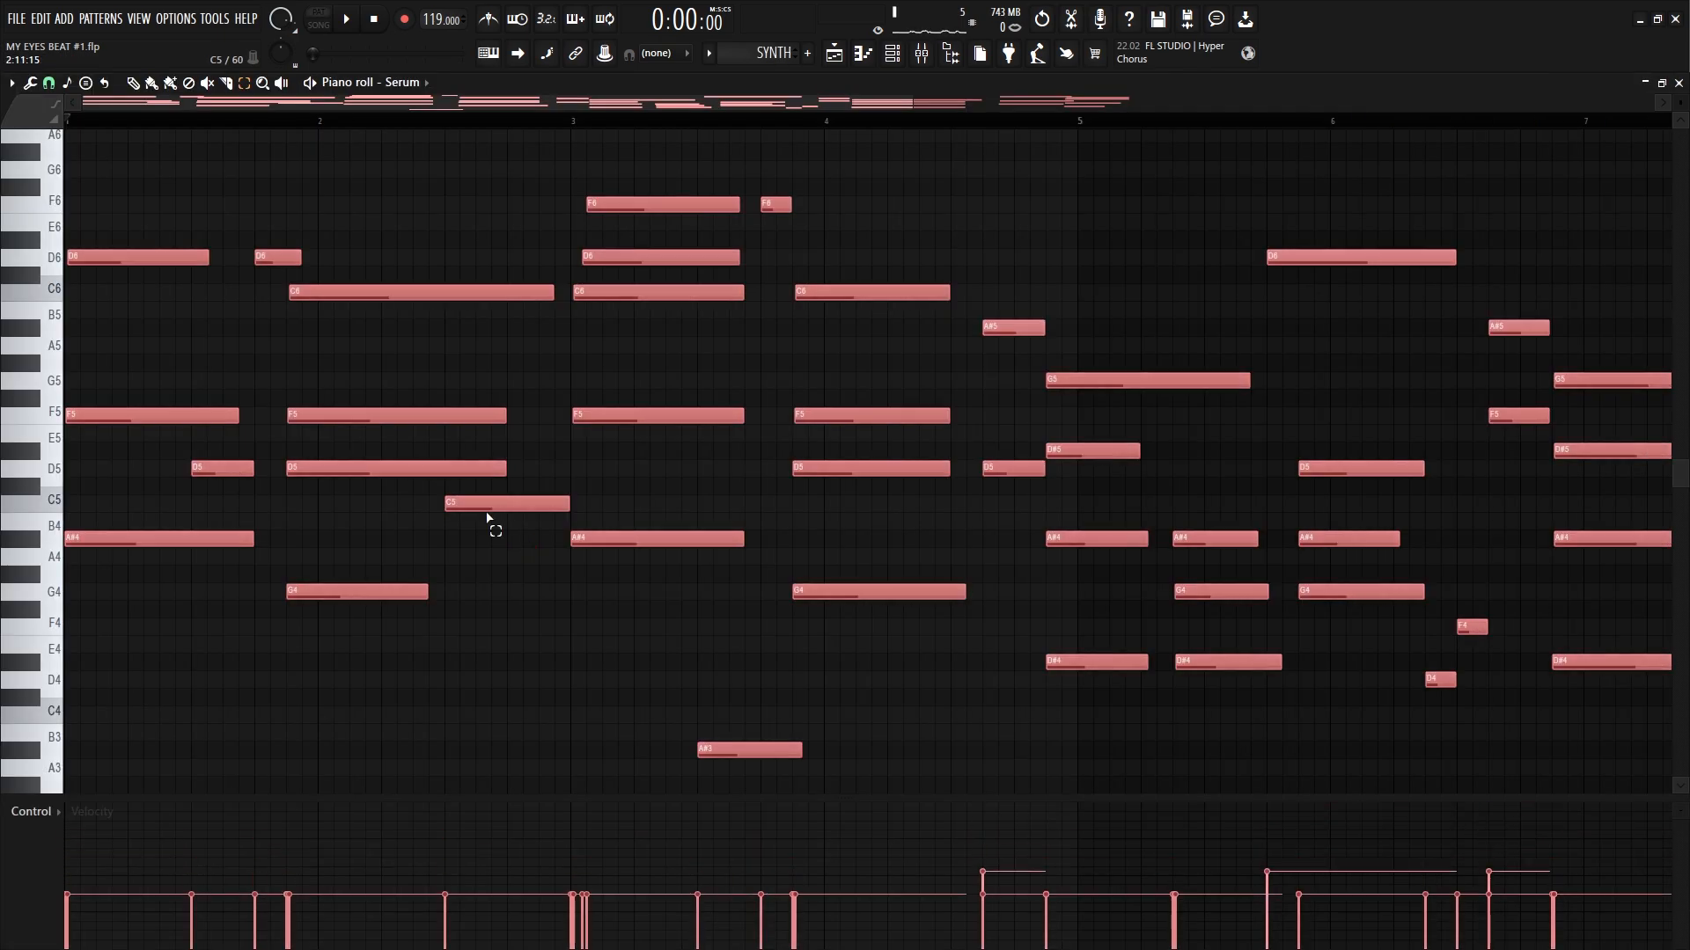
Step: Lower and raise the velocity of all SYNTH notes in the piano roll during playback to hear the velocity-controlled cutoff
scroll(487, 517, down, 5)
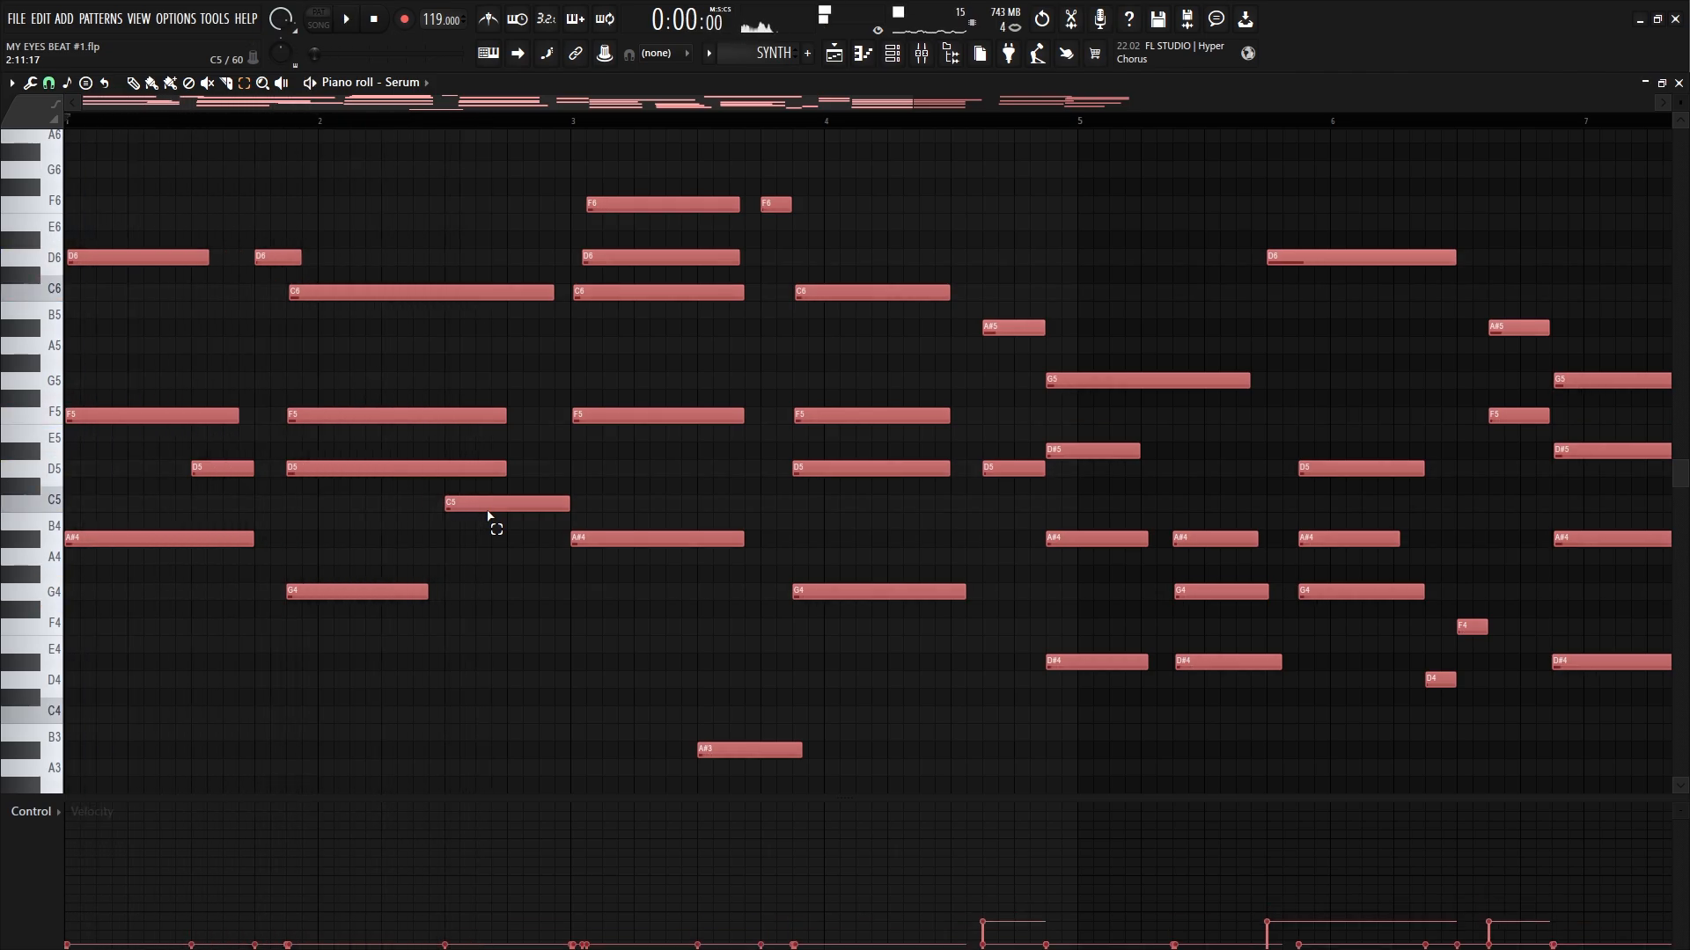
scroll(492, 516, up, 5)
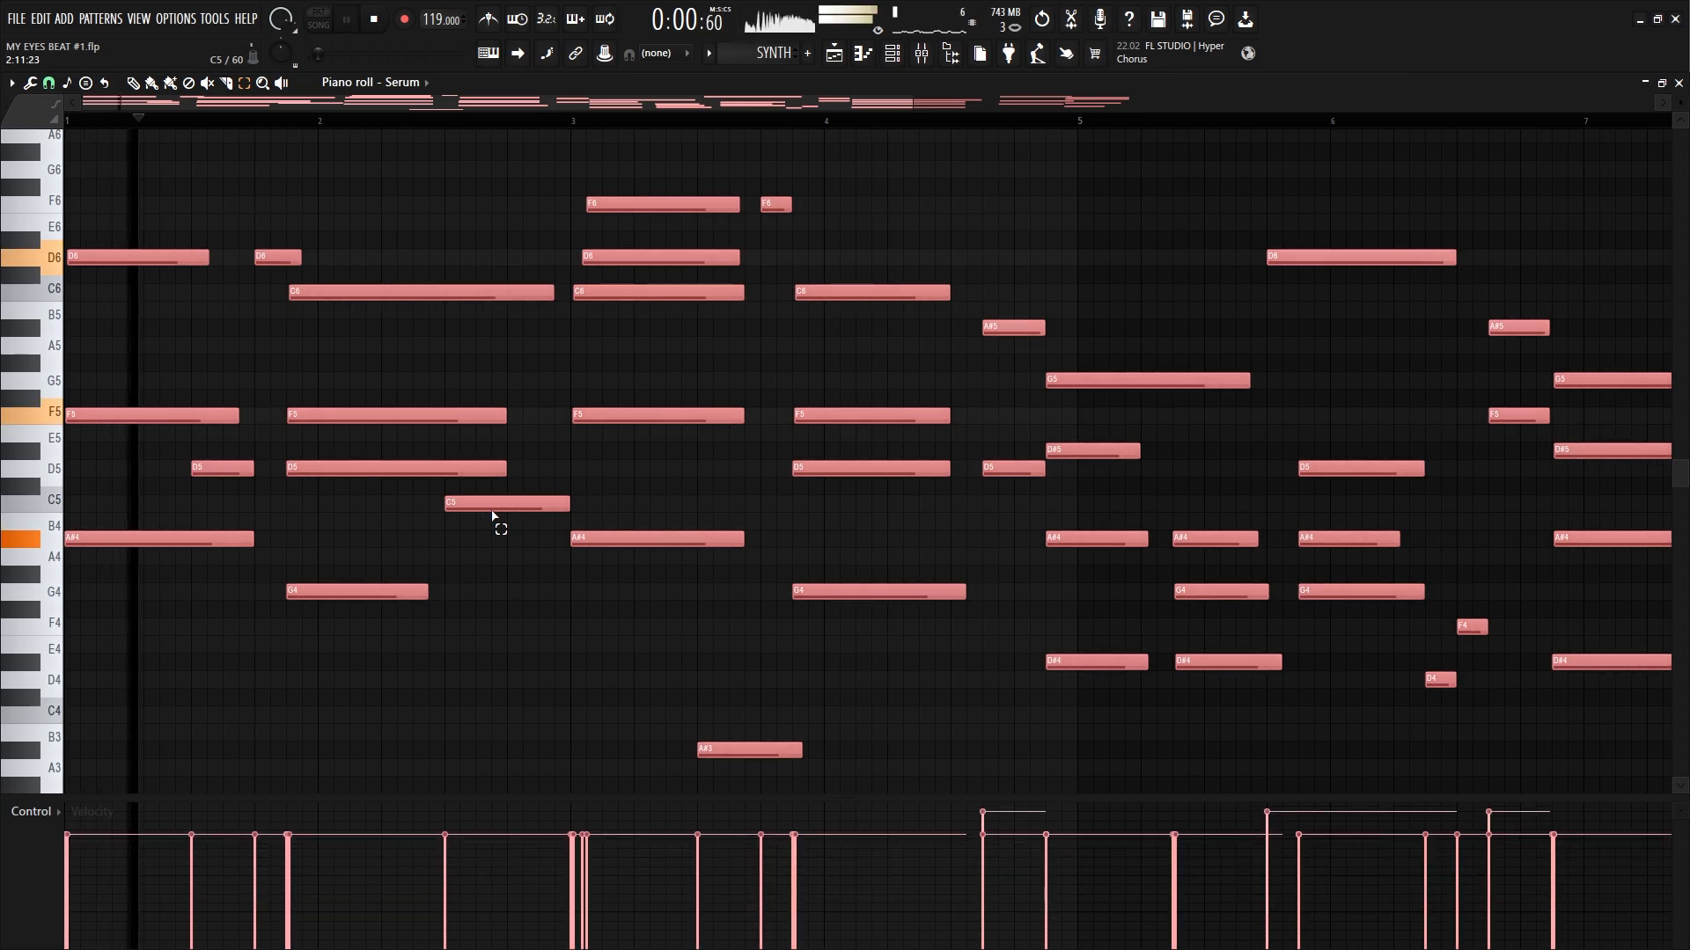
scroll(485, 511, down, 5)
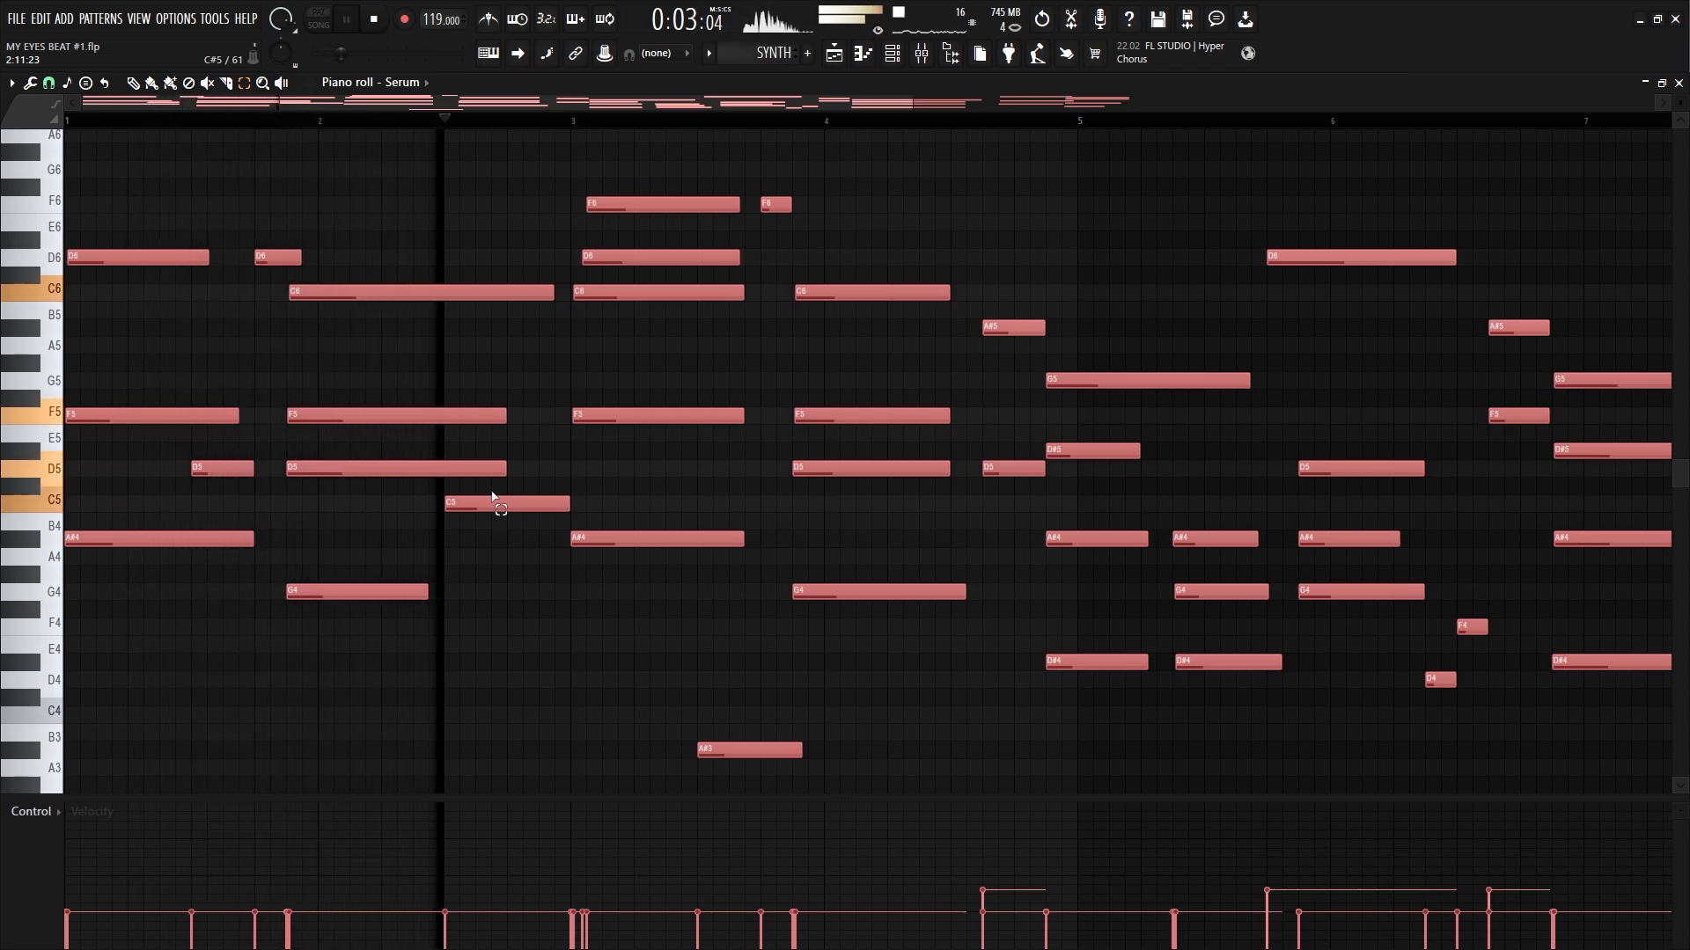
click(597, 601)
scroll(772, 670, right, 5)
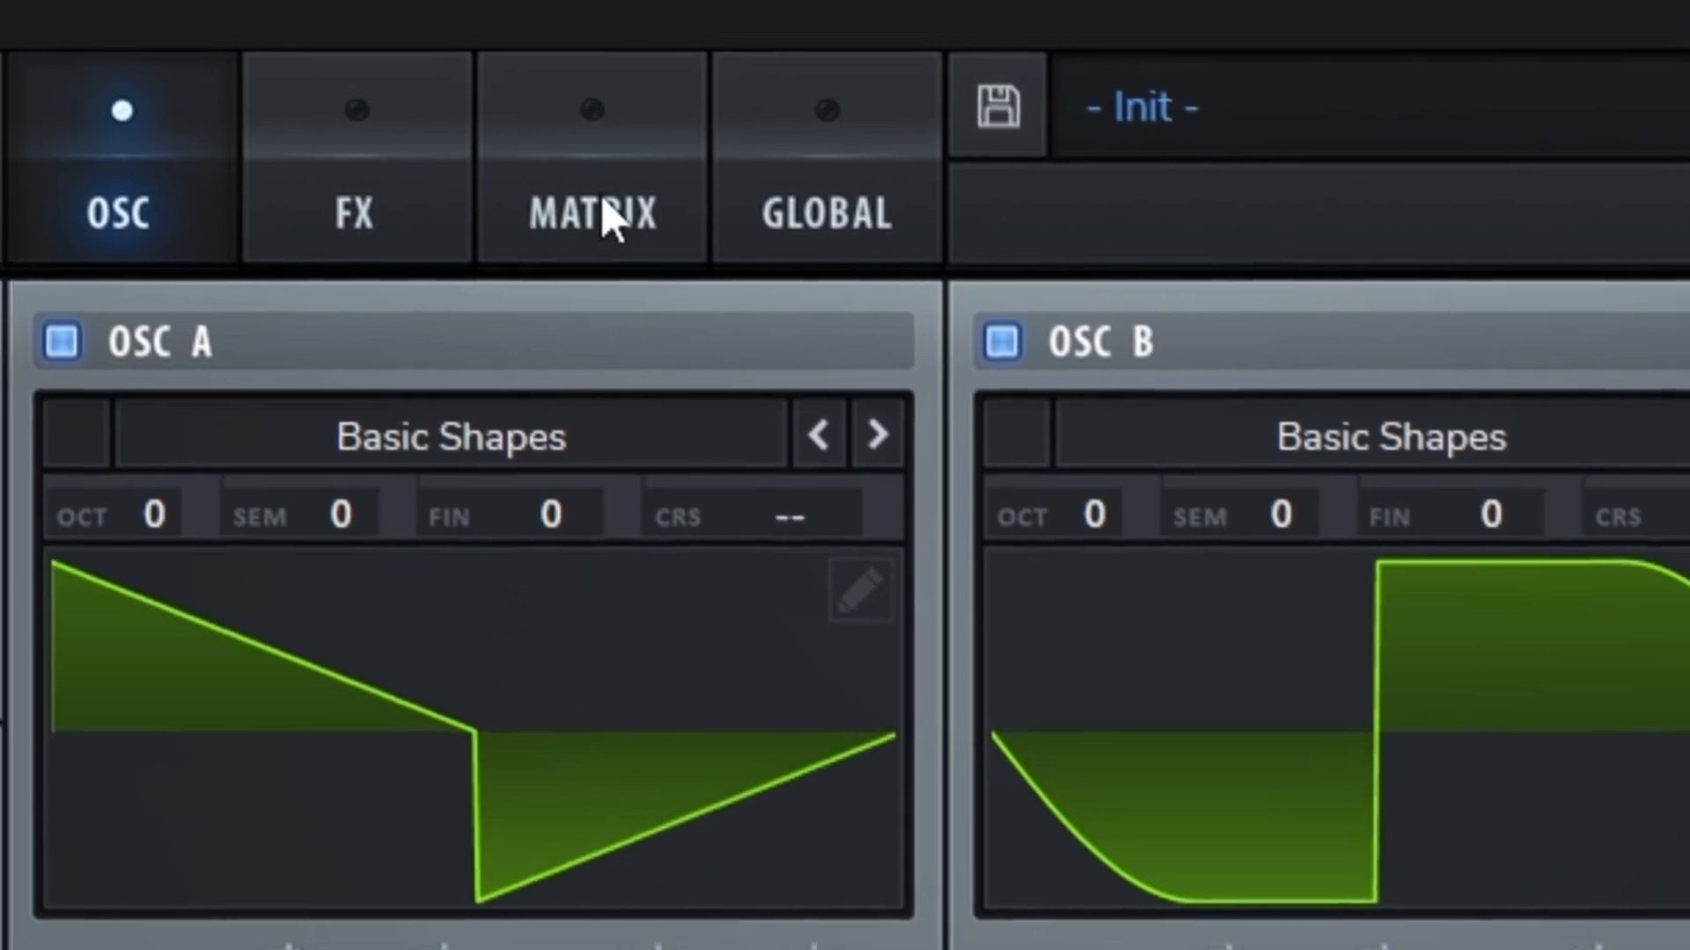
Step: Assign Global Mast.Tun as the second modulation matrix slot's destination and adjust that slot's amount
click(498, 89)
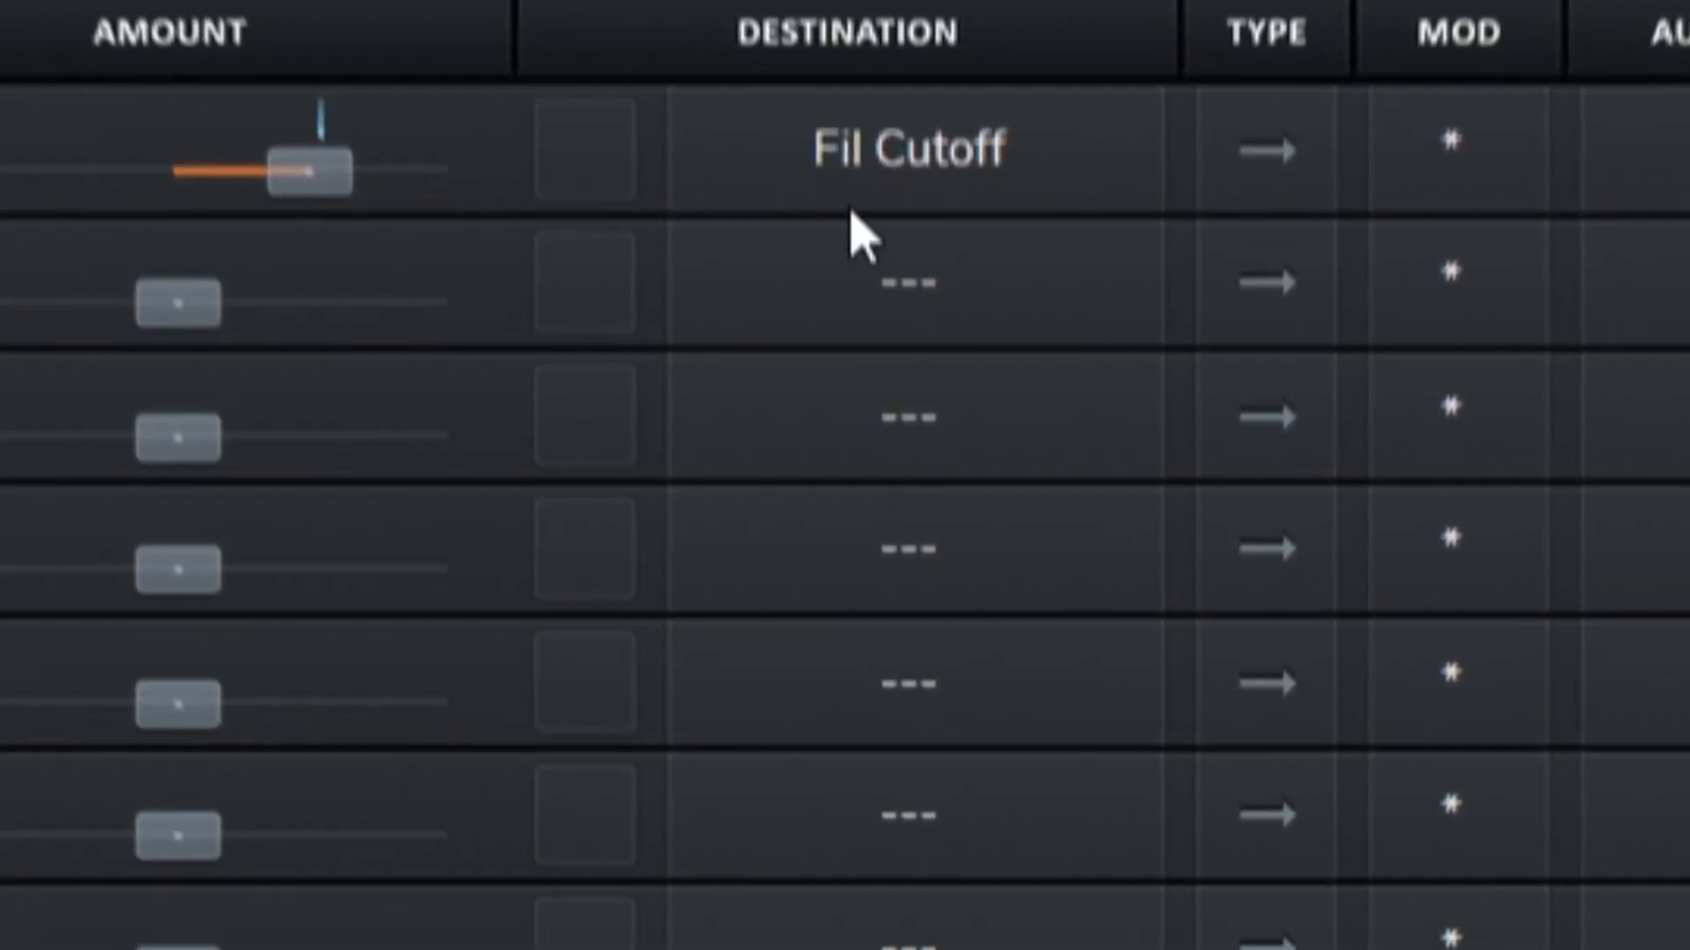
click(898, 578)
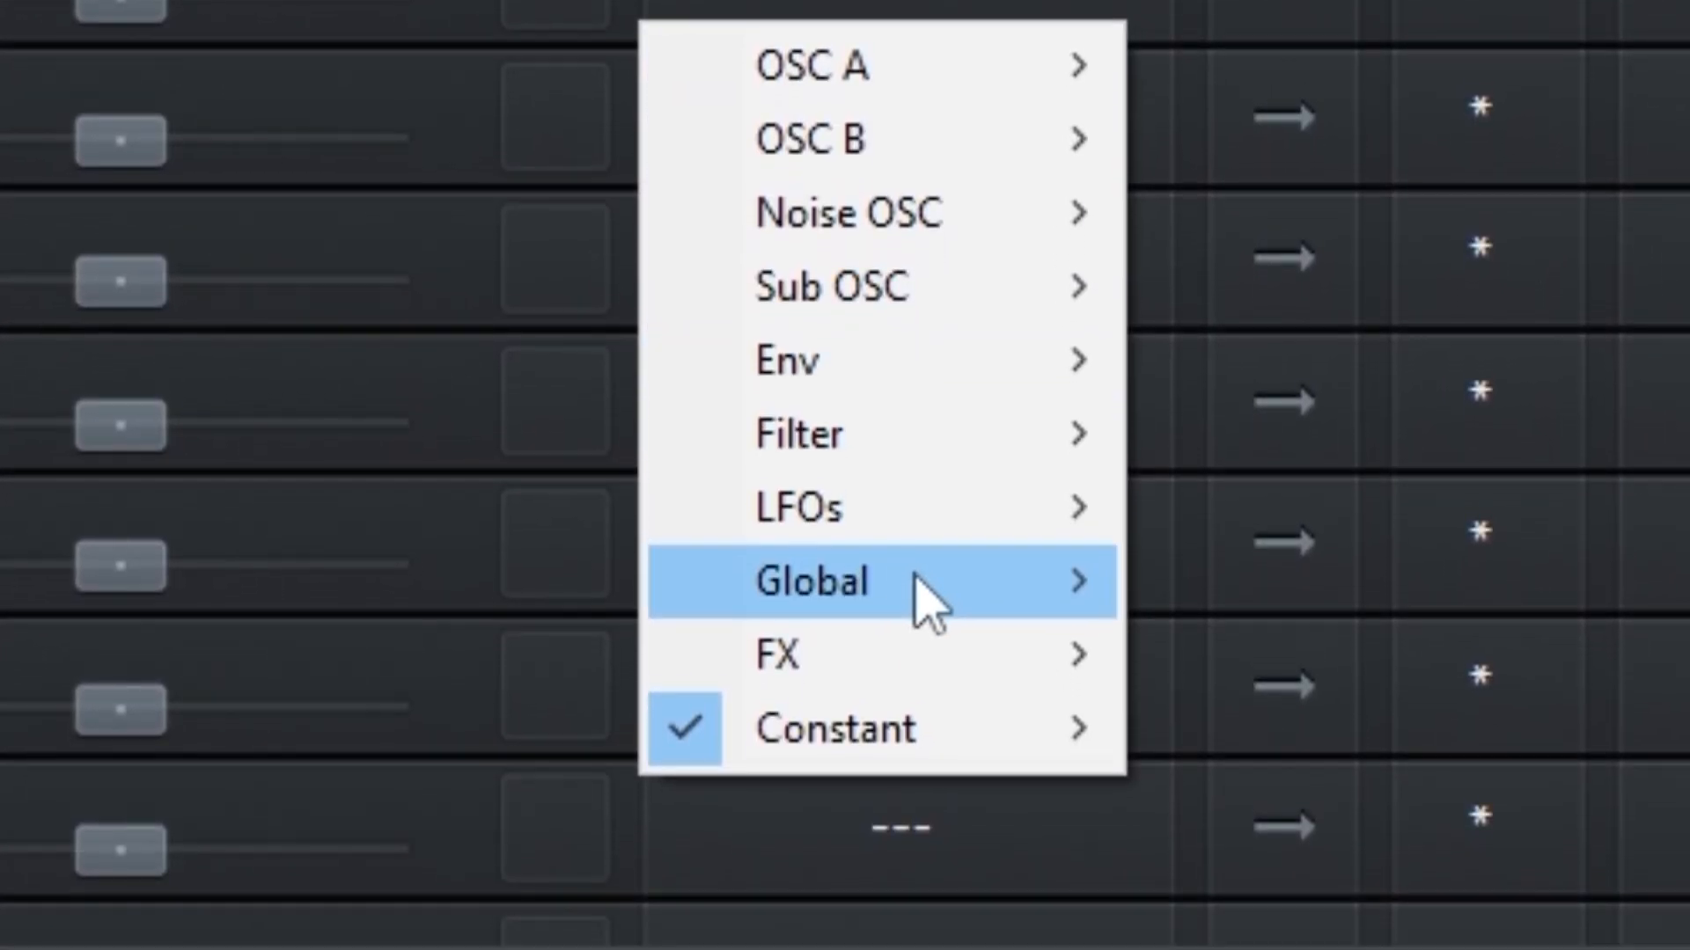
mouse_move(930, 741)
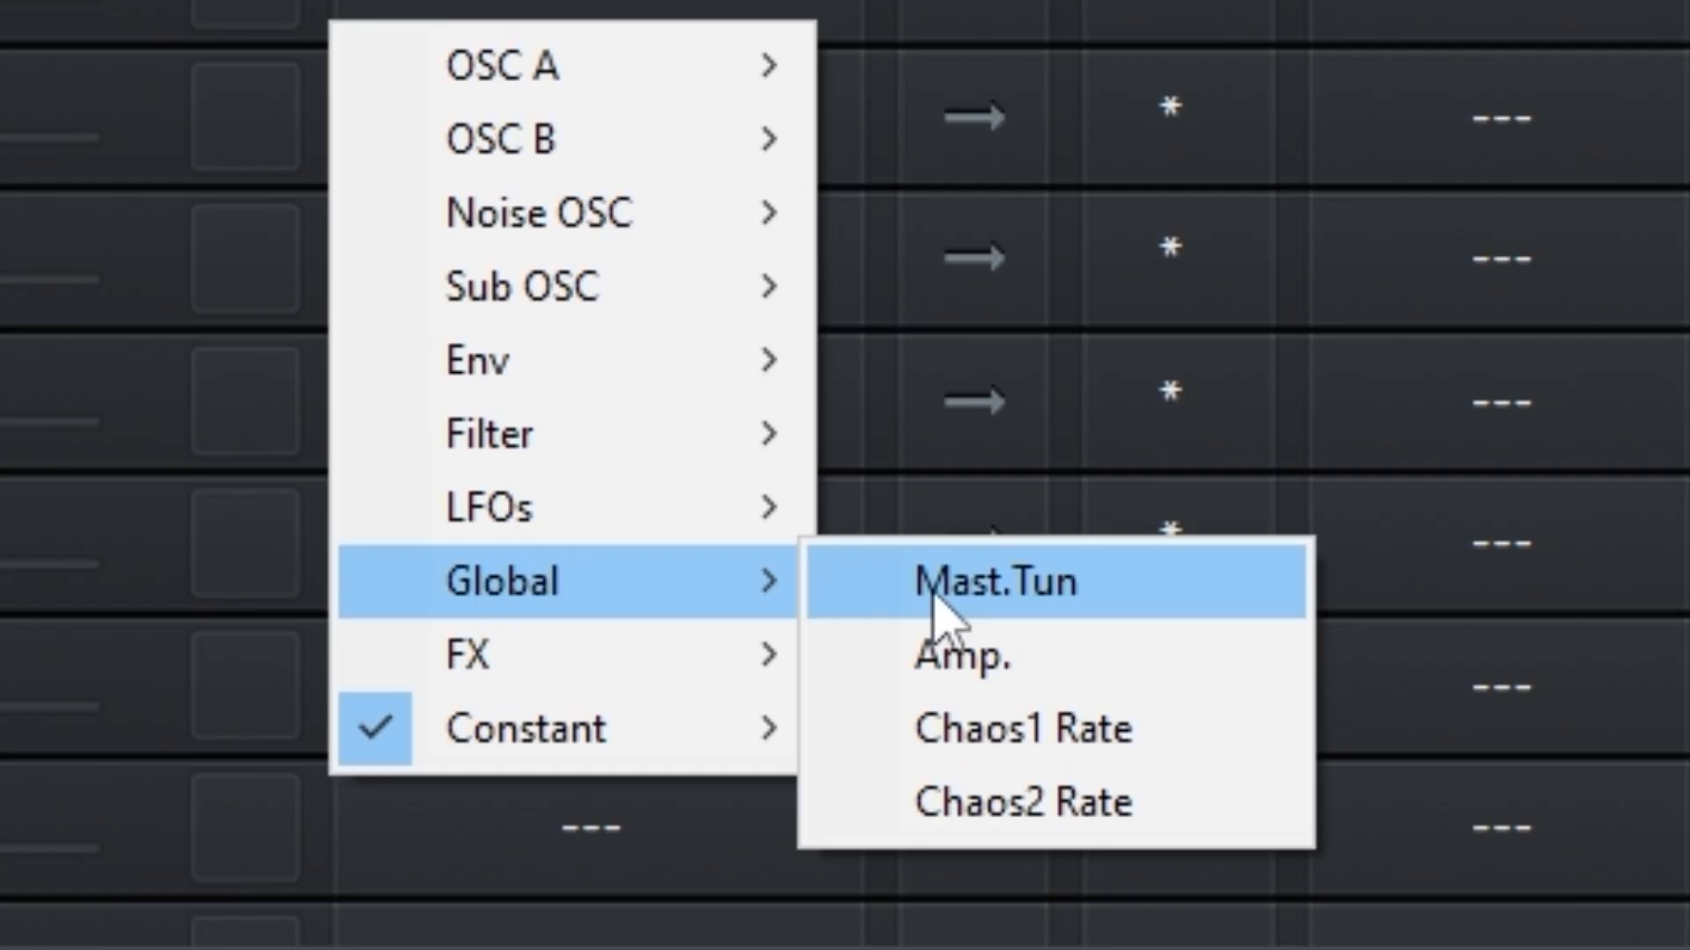
click(935, 593)
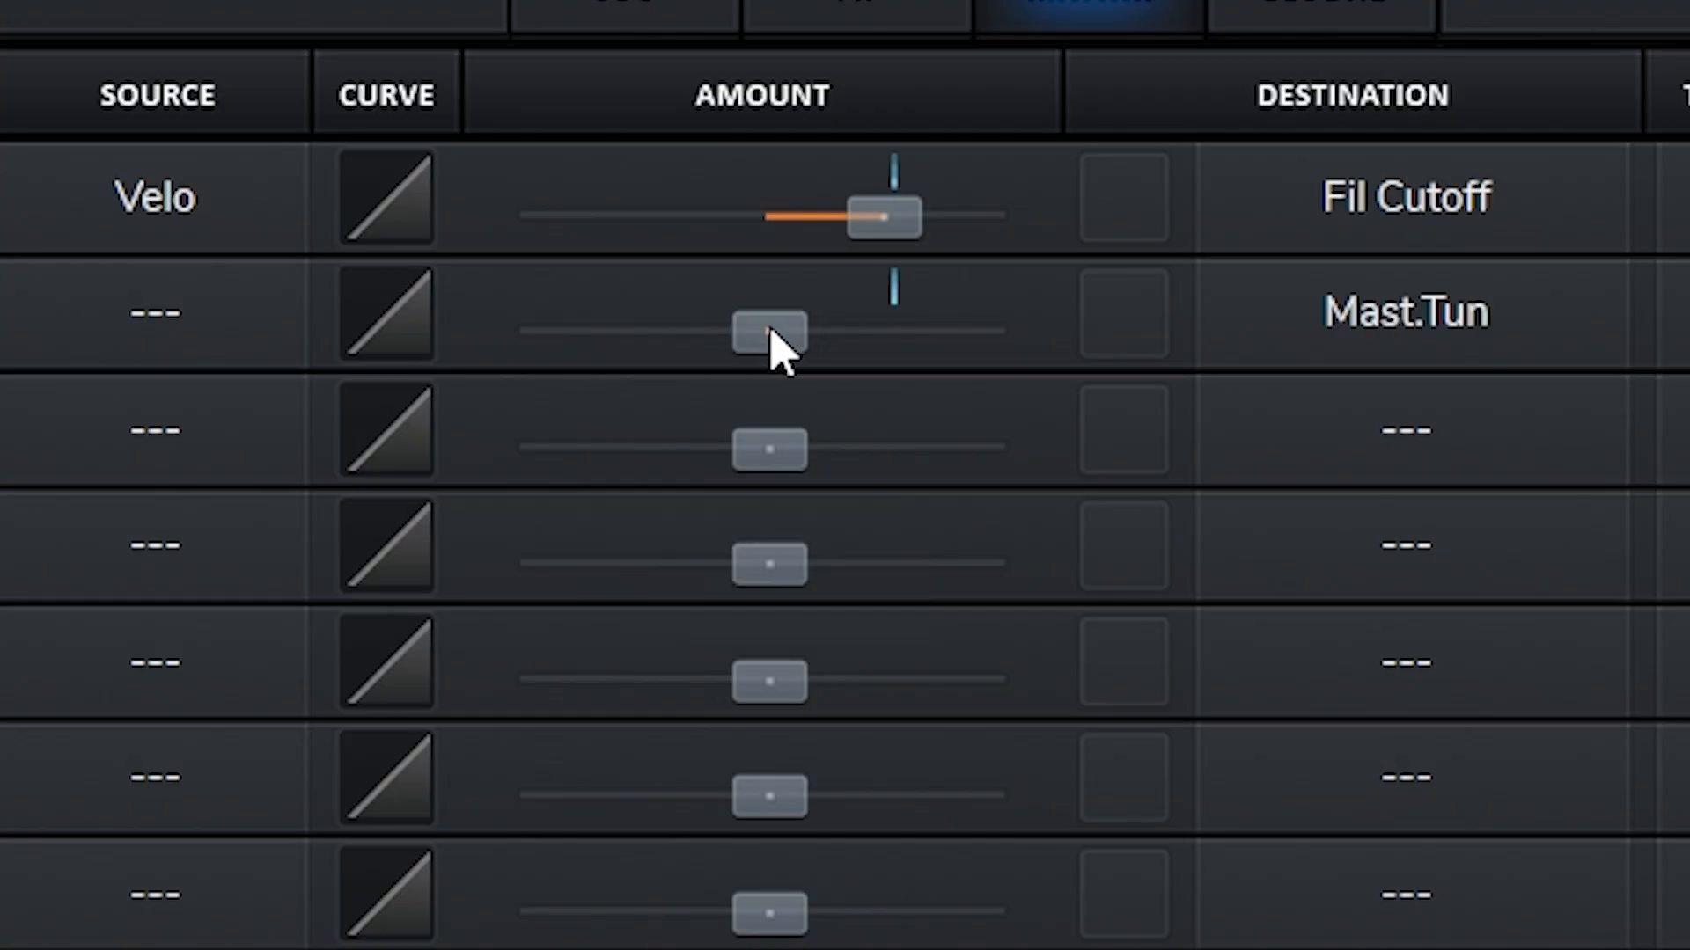
drag(1148, 362, 1066, 375)
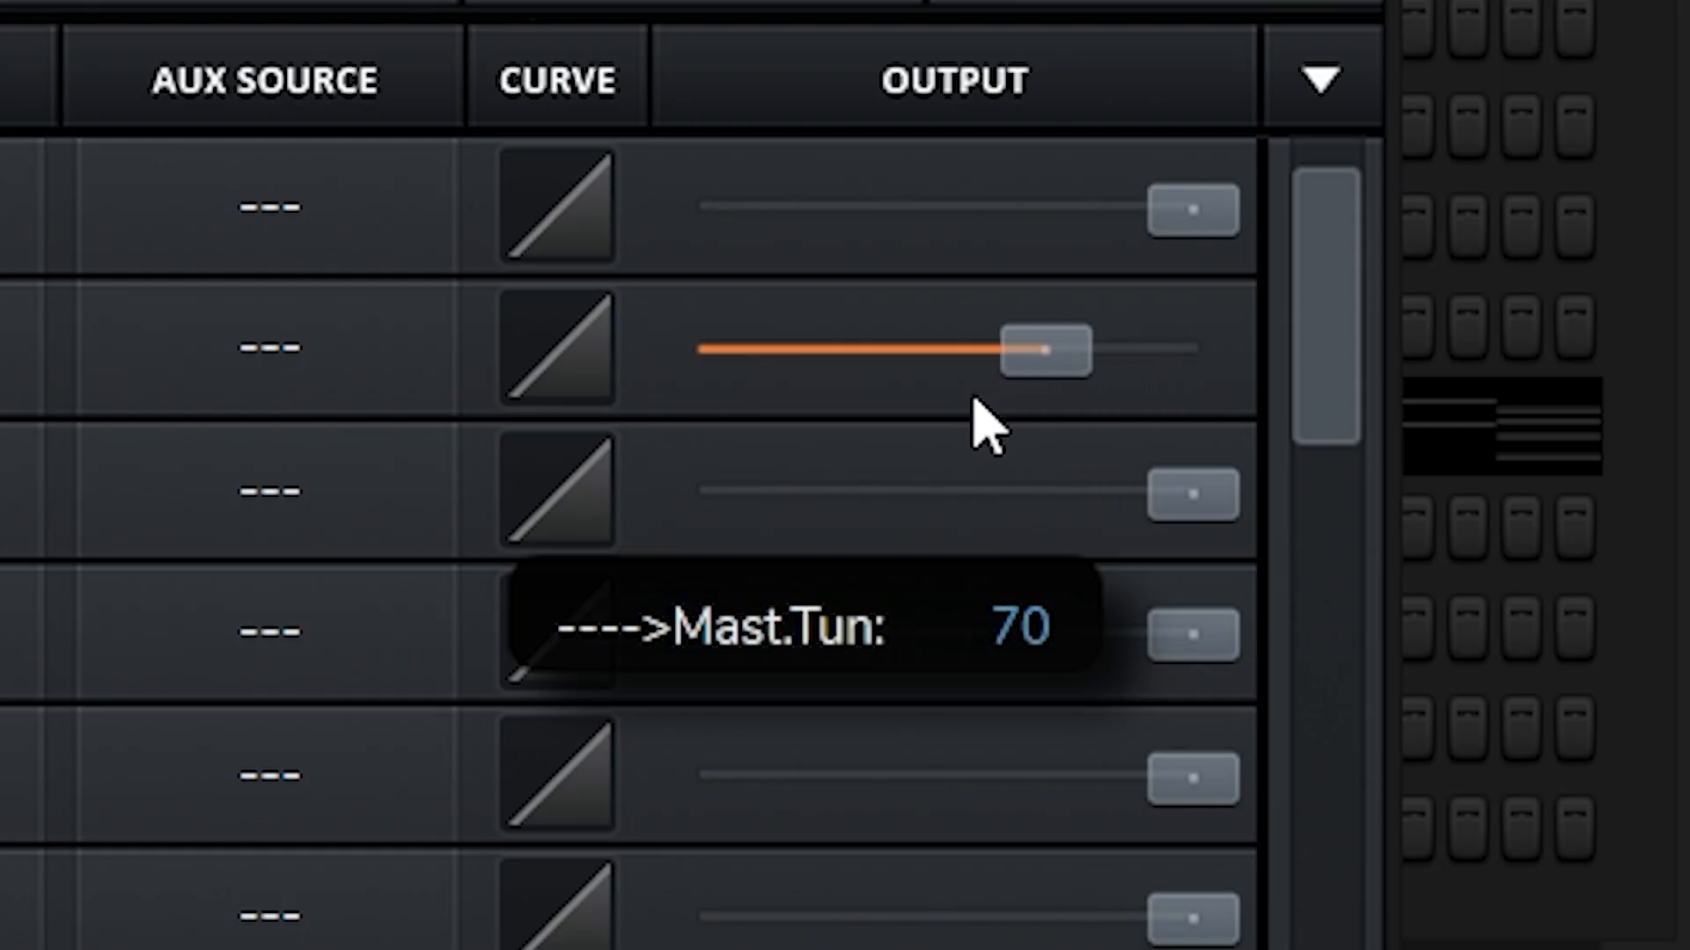
drag(975, 401, 709, 422)
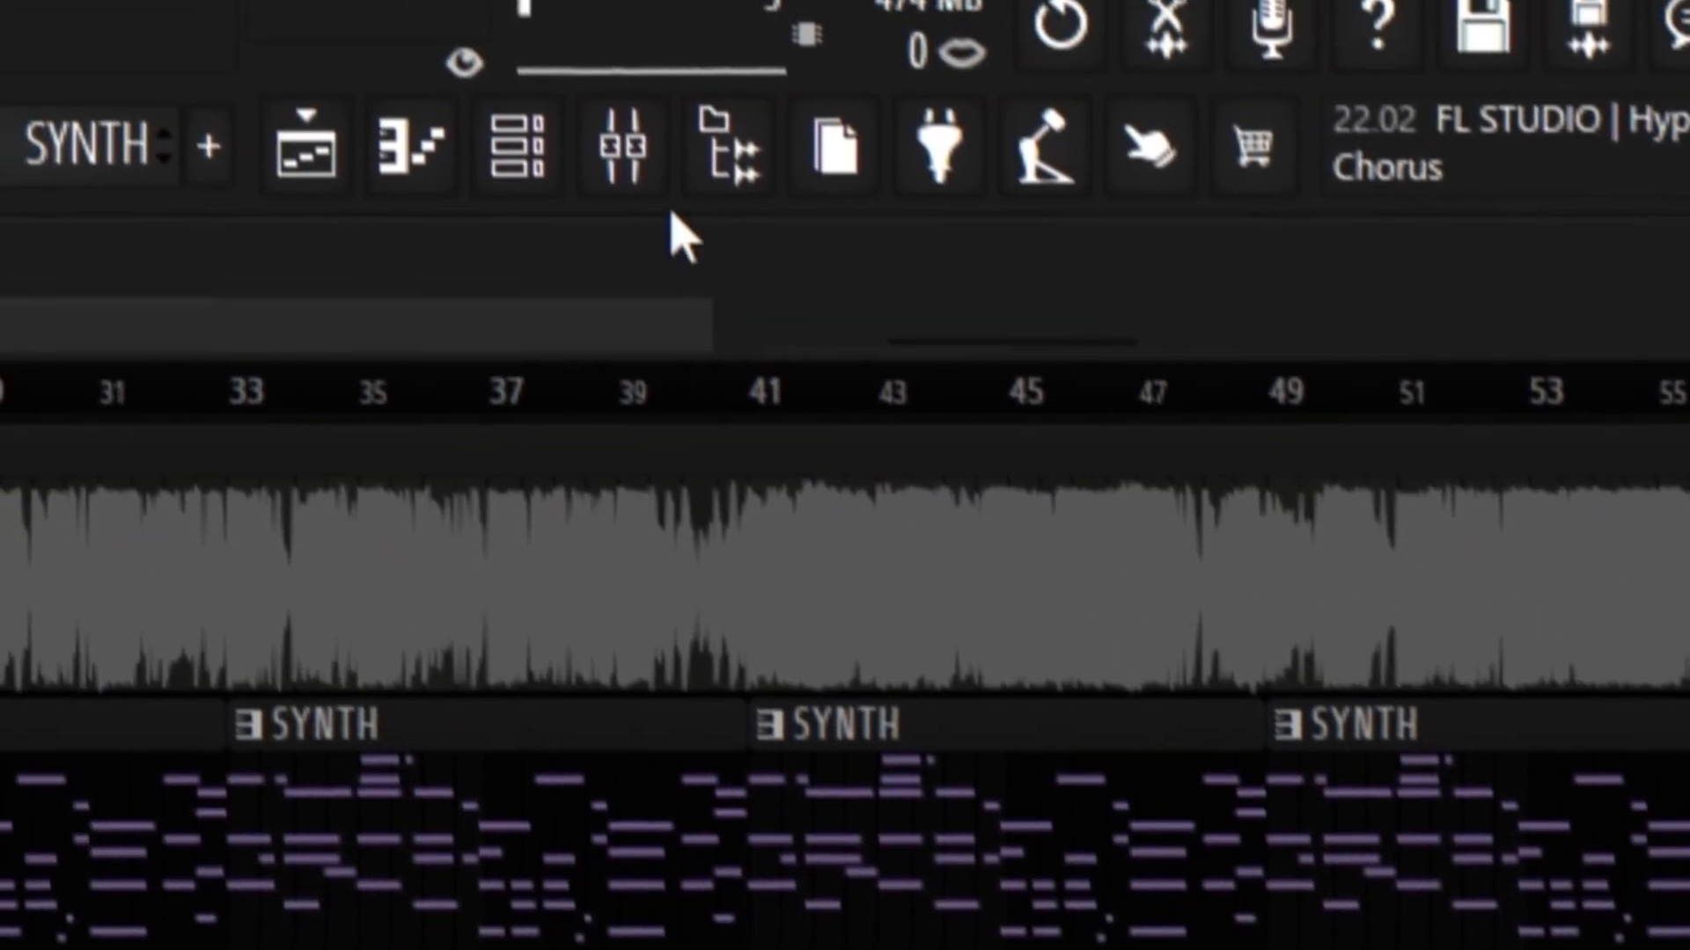
Step: In RC-20 Retro Color on mixer Insert 5, enable Noise with the Tape 15 ips type and set it to 25%
click(651, 174)
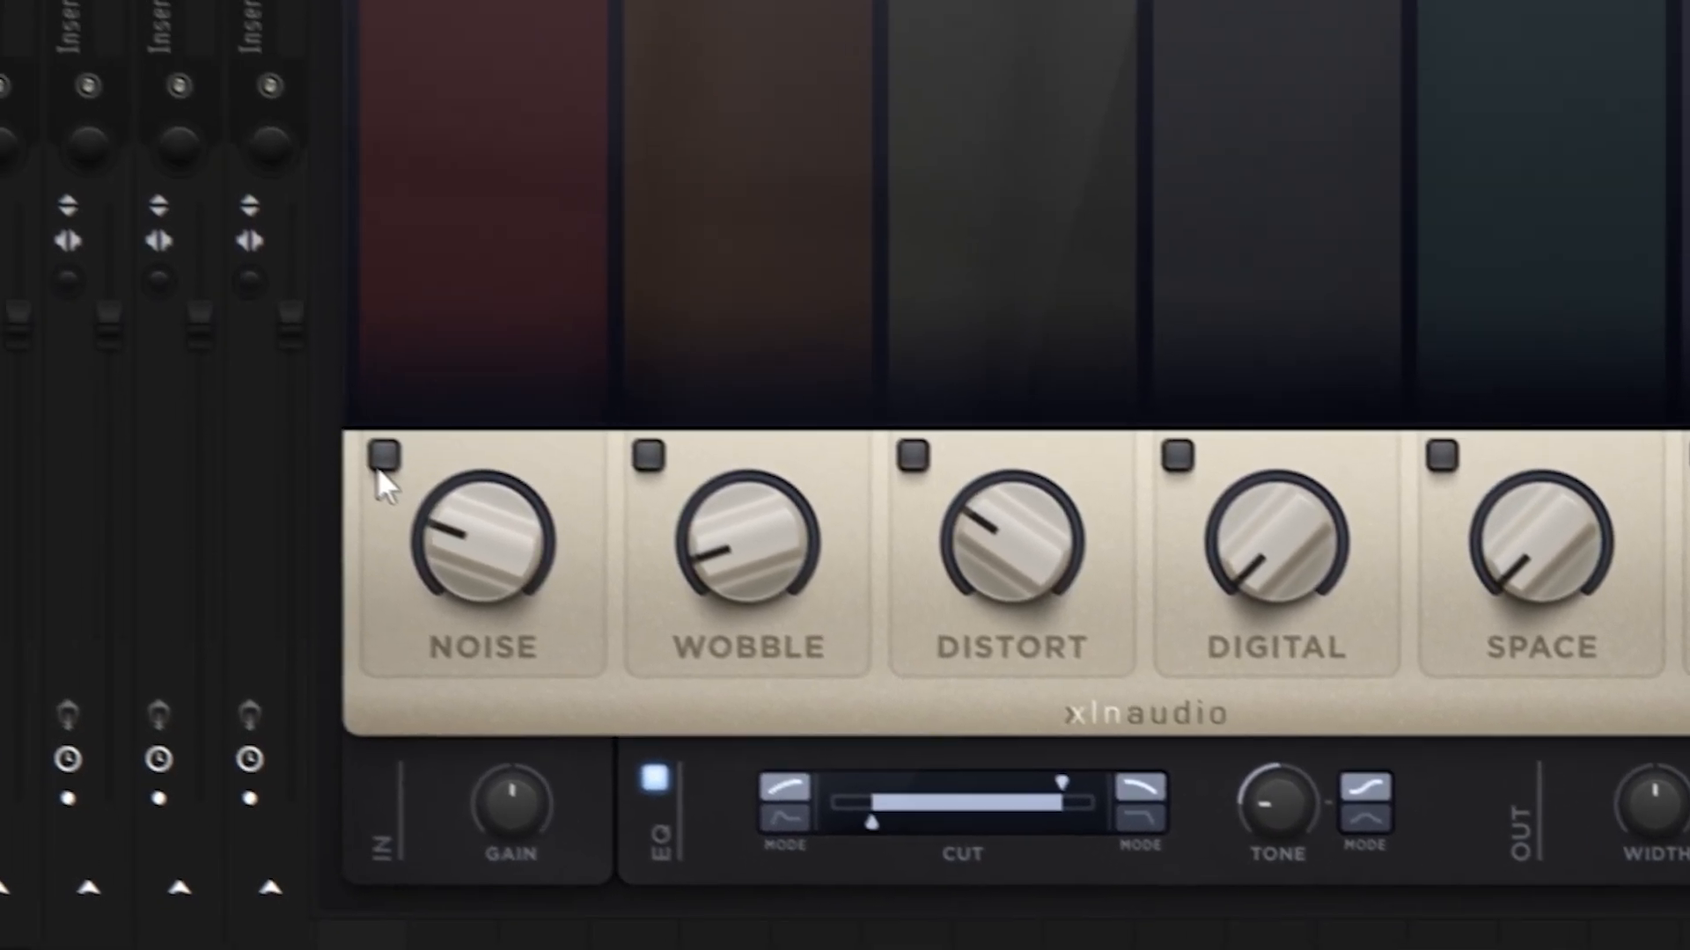
click(383, 457)
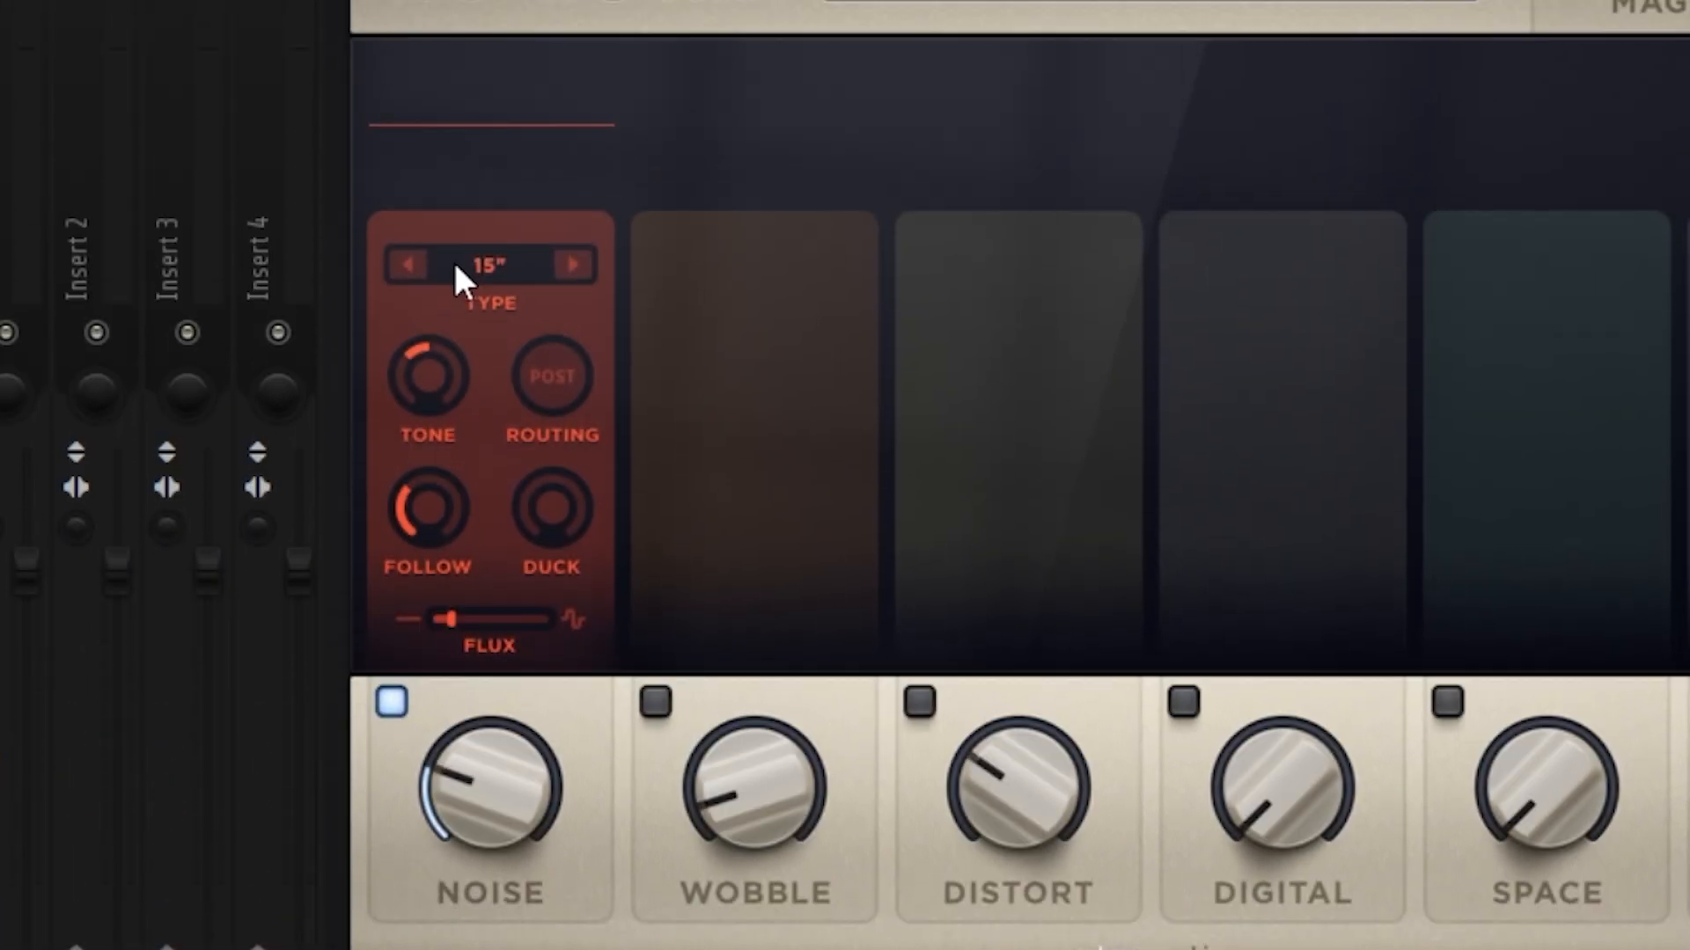
click(462, 264)
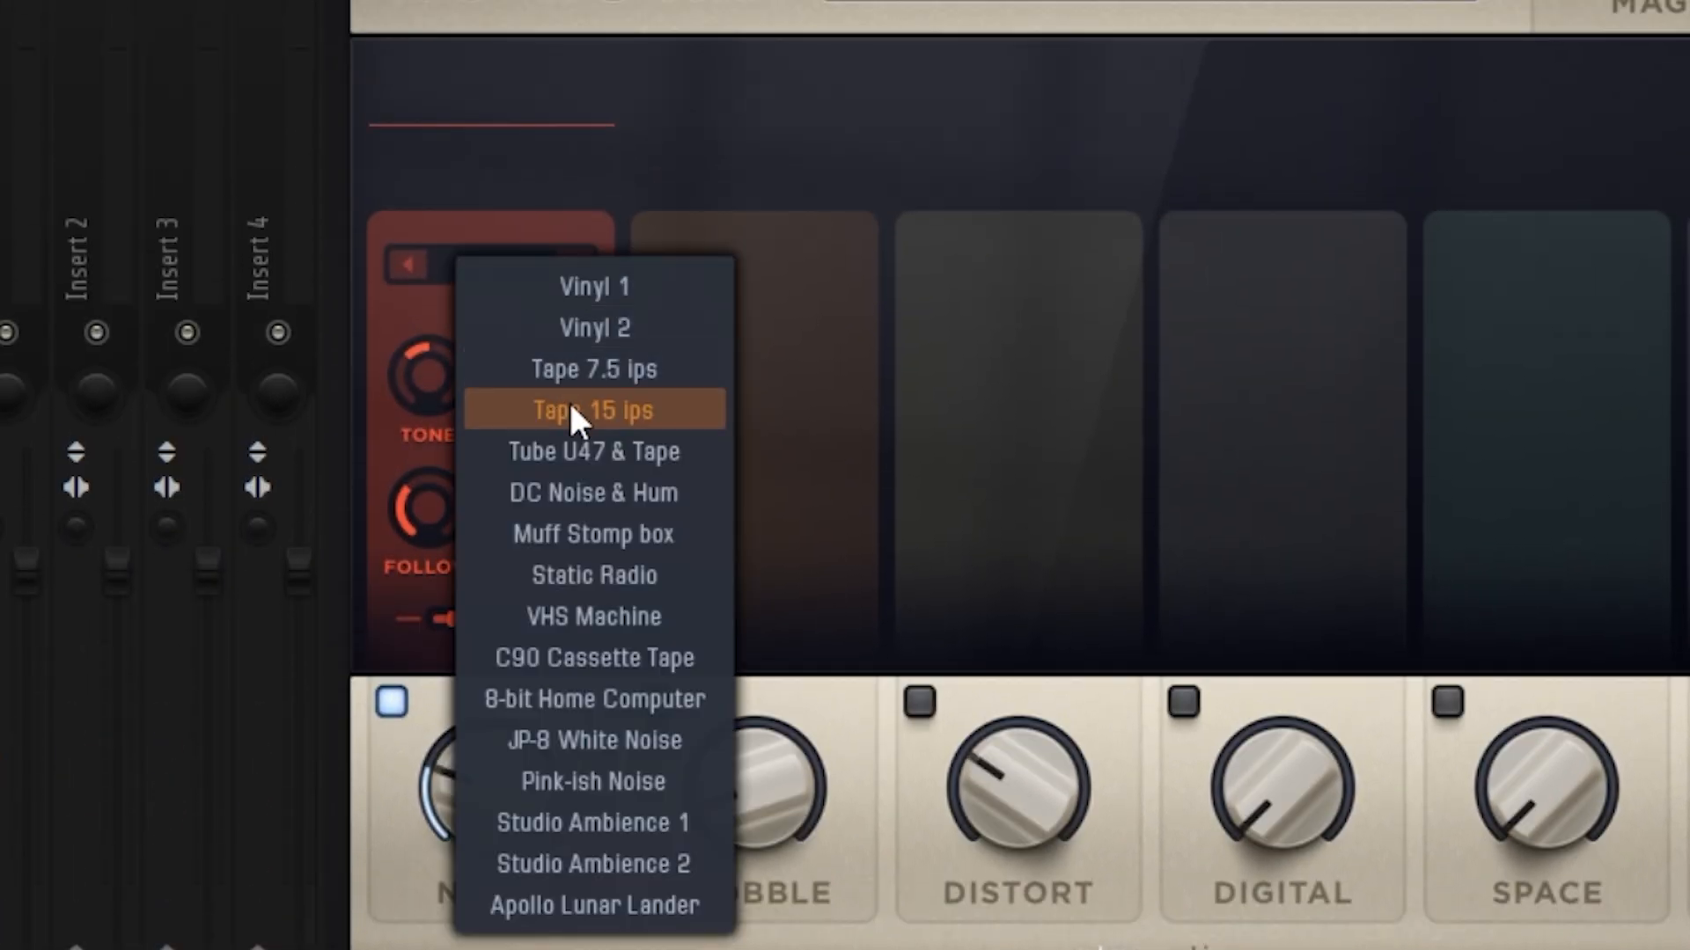
click(613, 410)
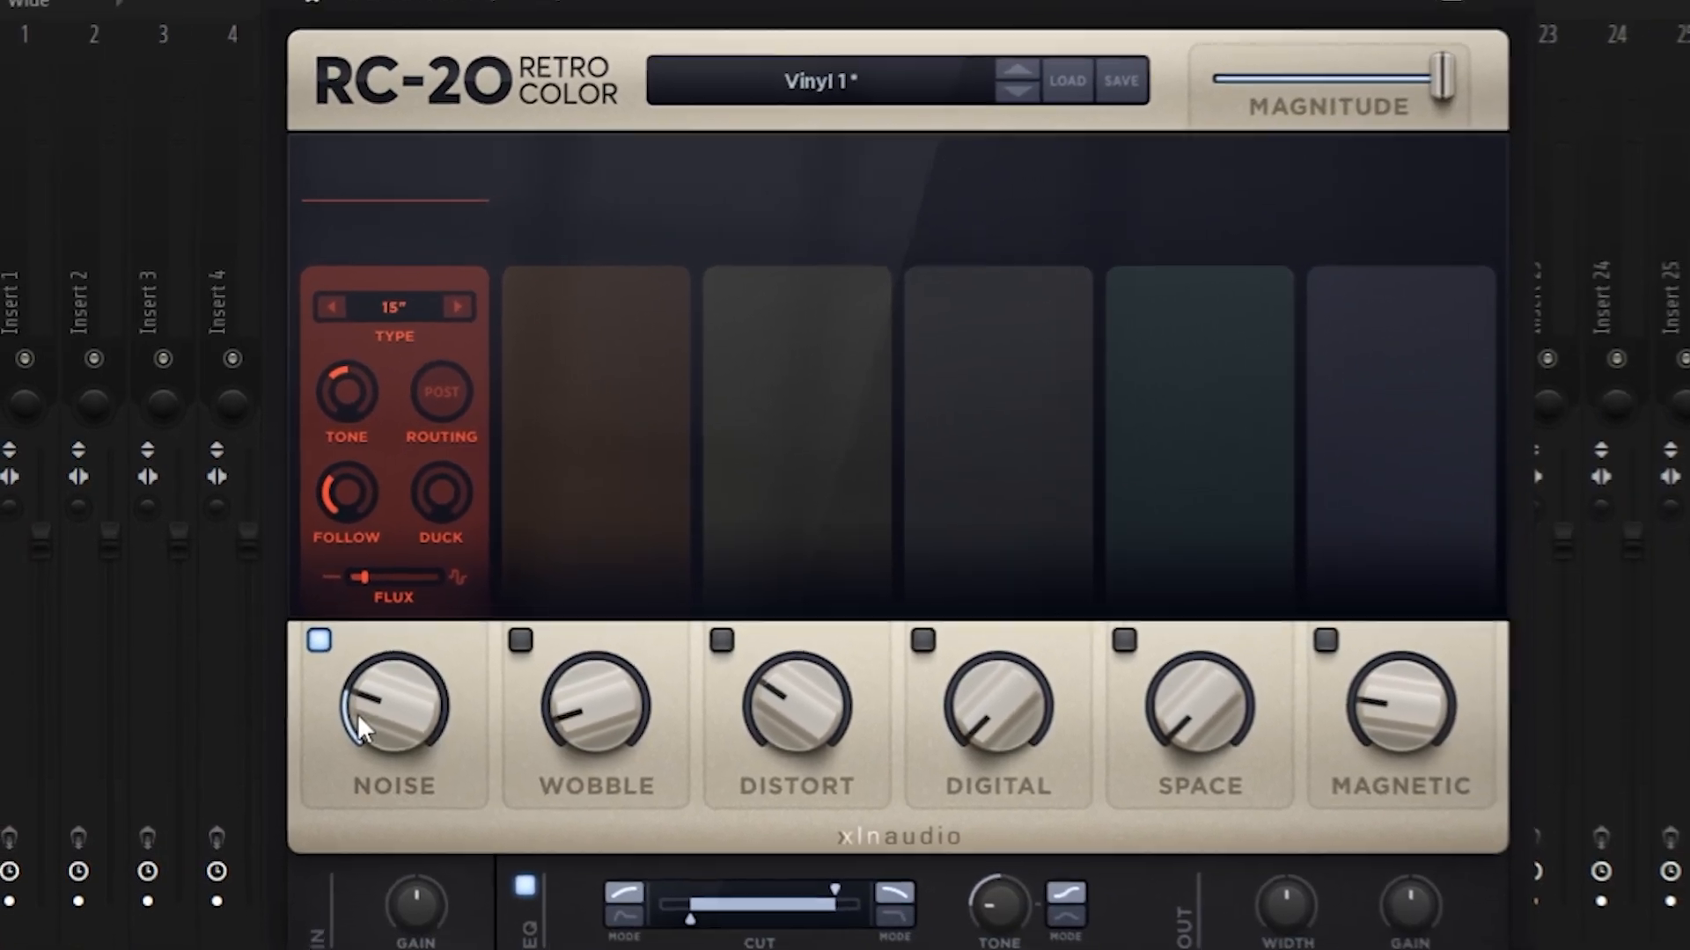
drag(373, 723, 324, 673)
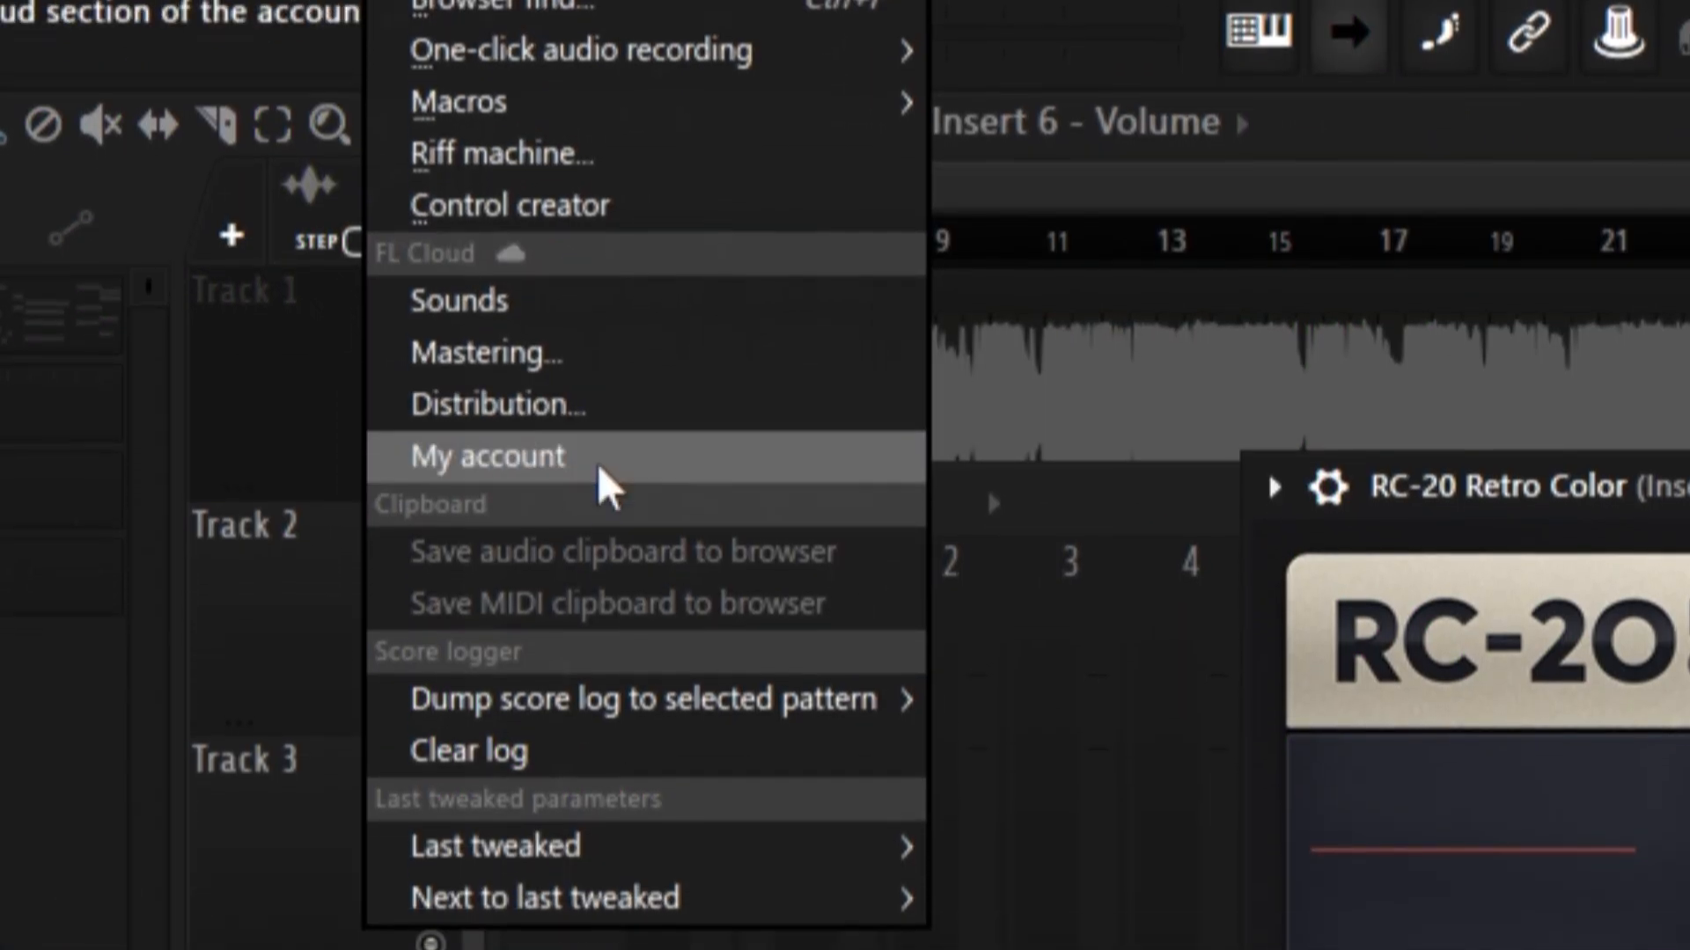
mouse_move(615, 847)
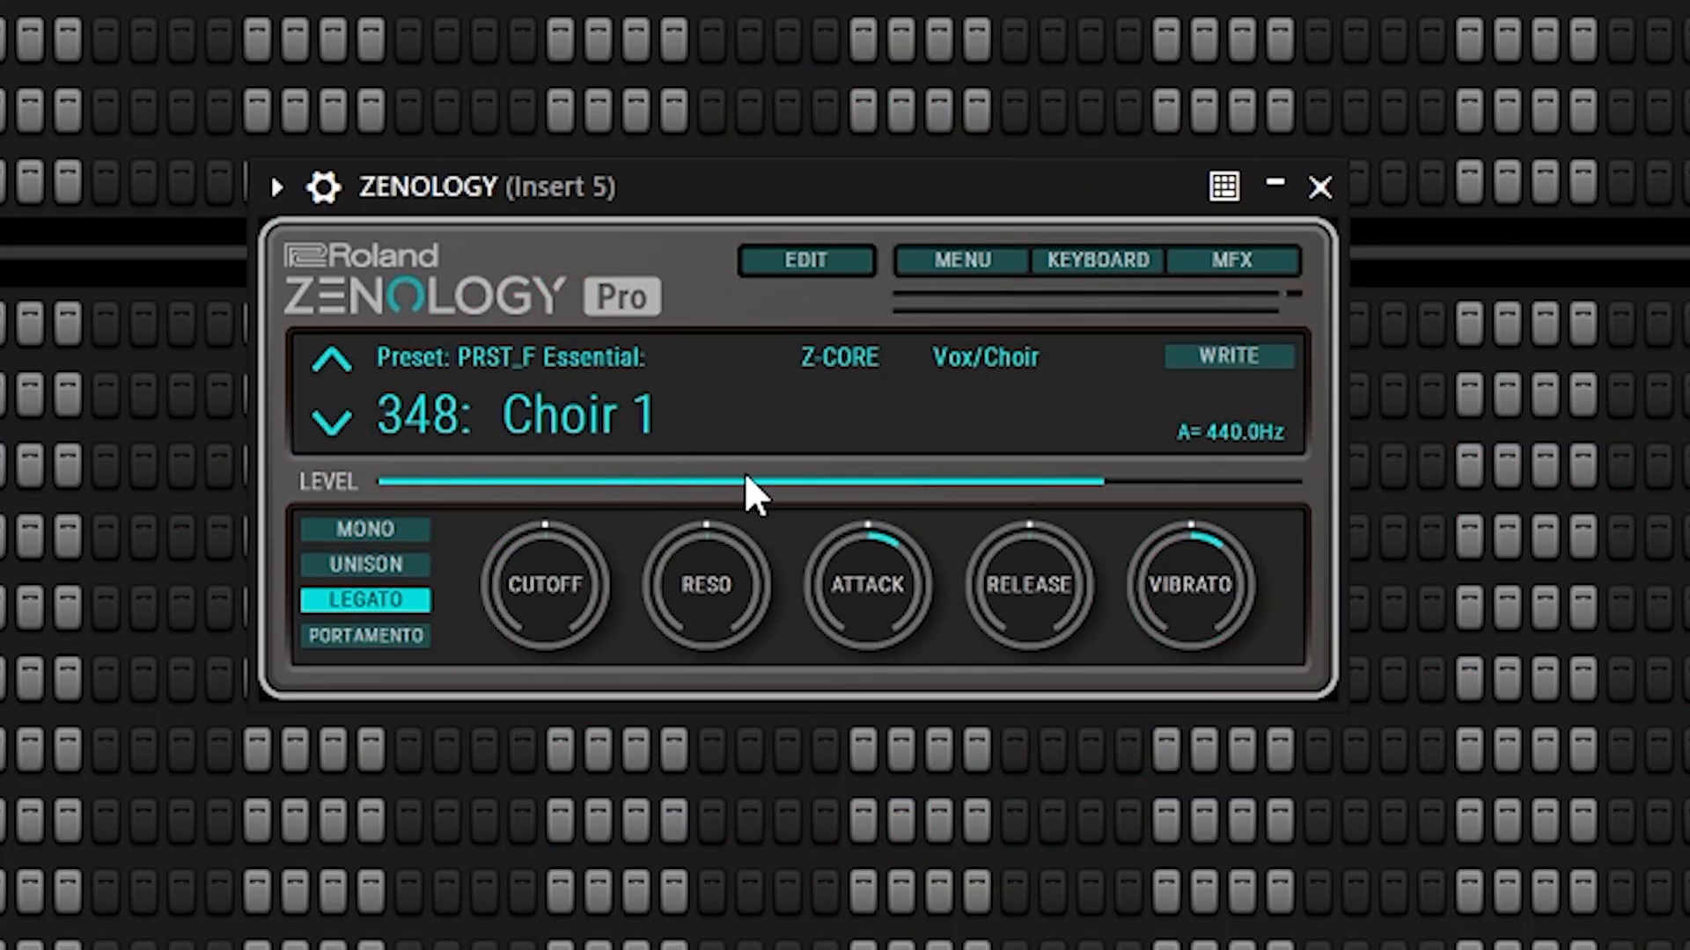
Step: Check the attack and vibrato settings of the Choir 1 preset in Zenology
mouse_move(876, 549)
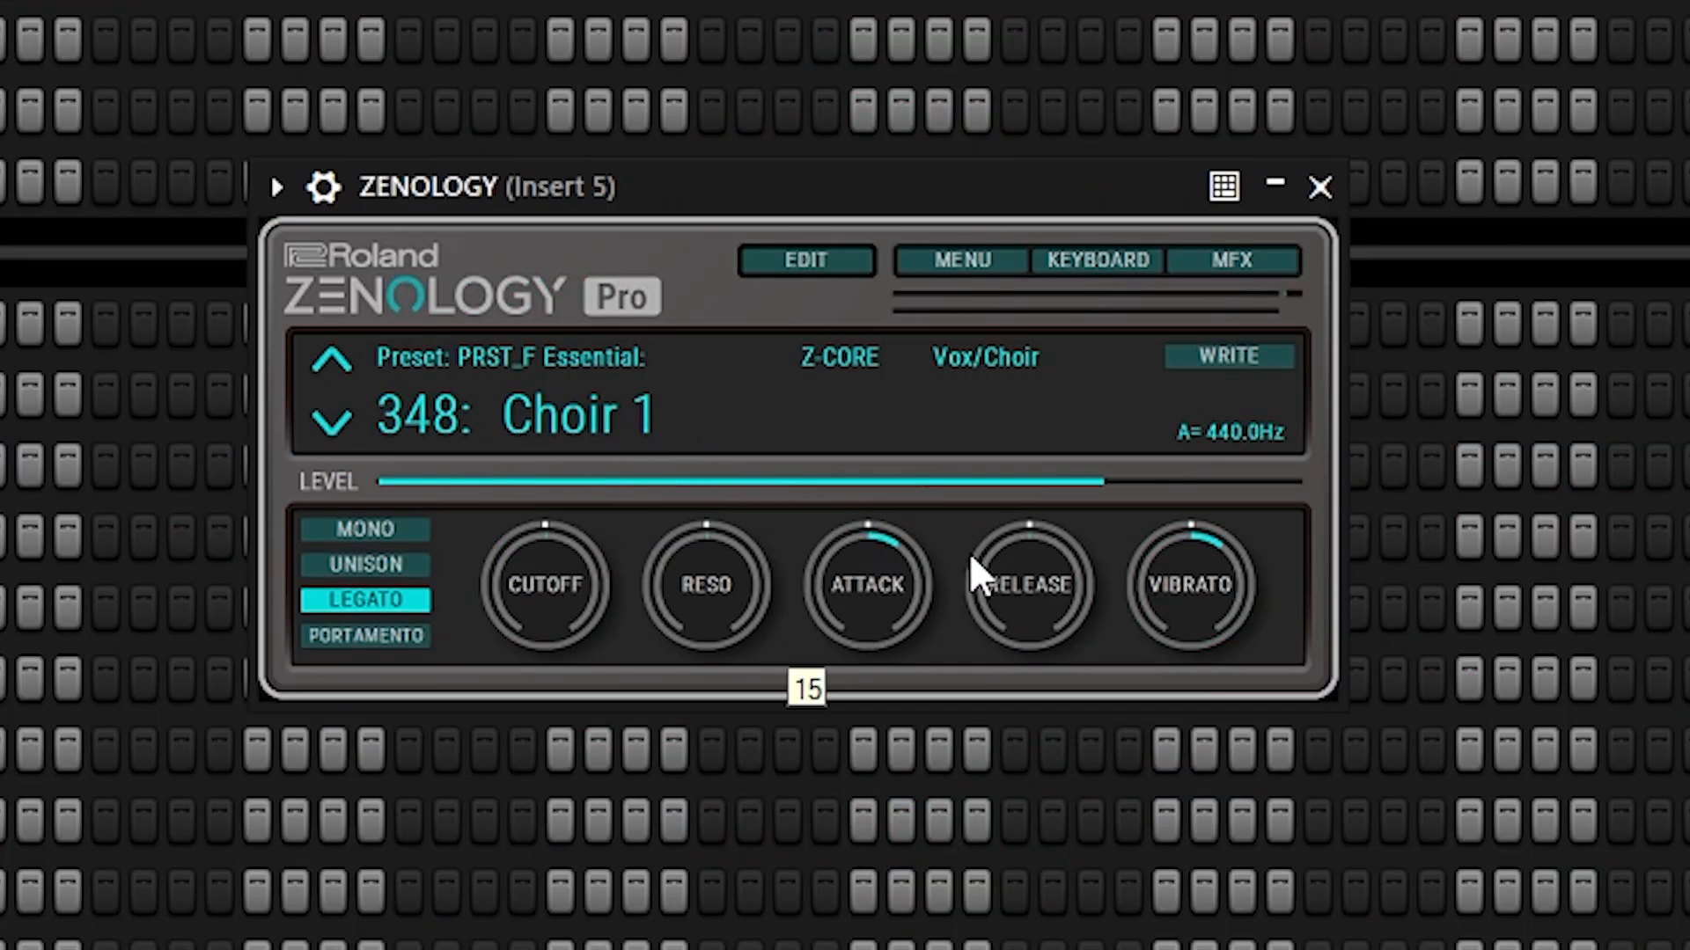
mouse_move(1214, 567)
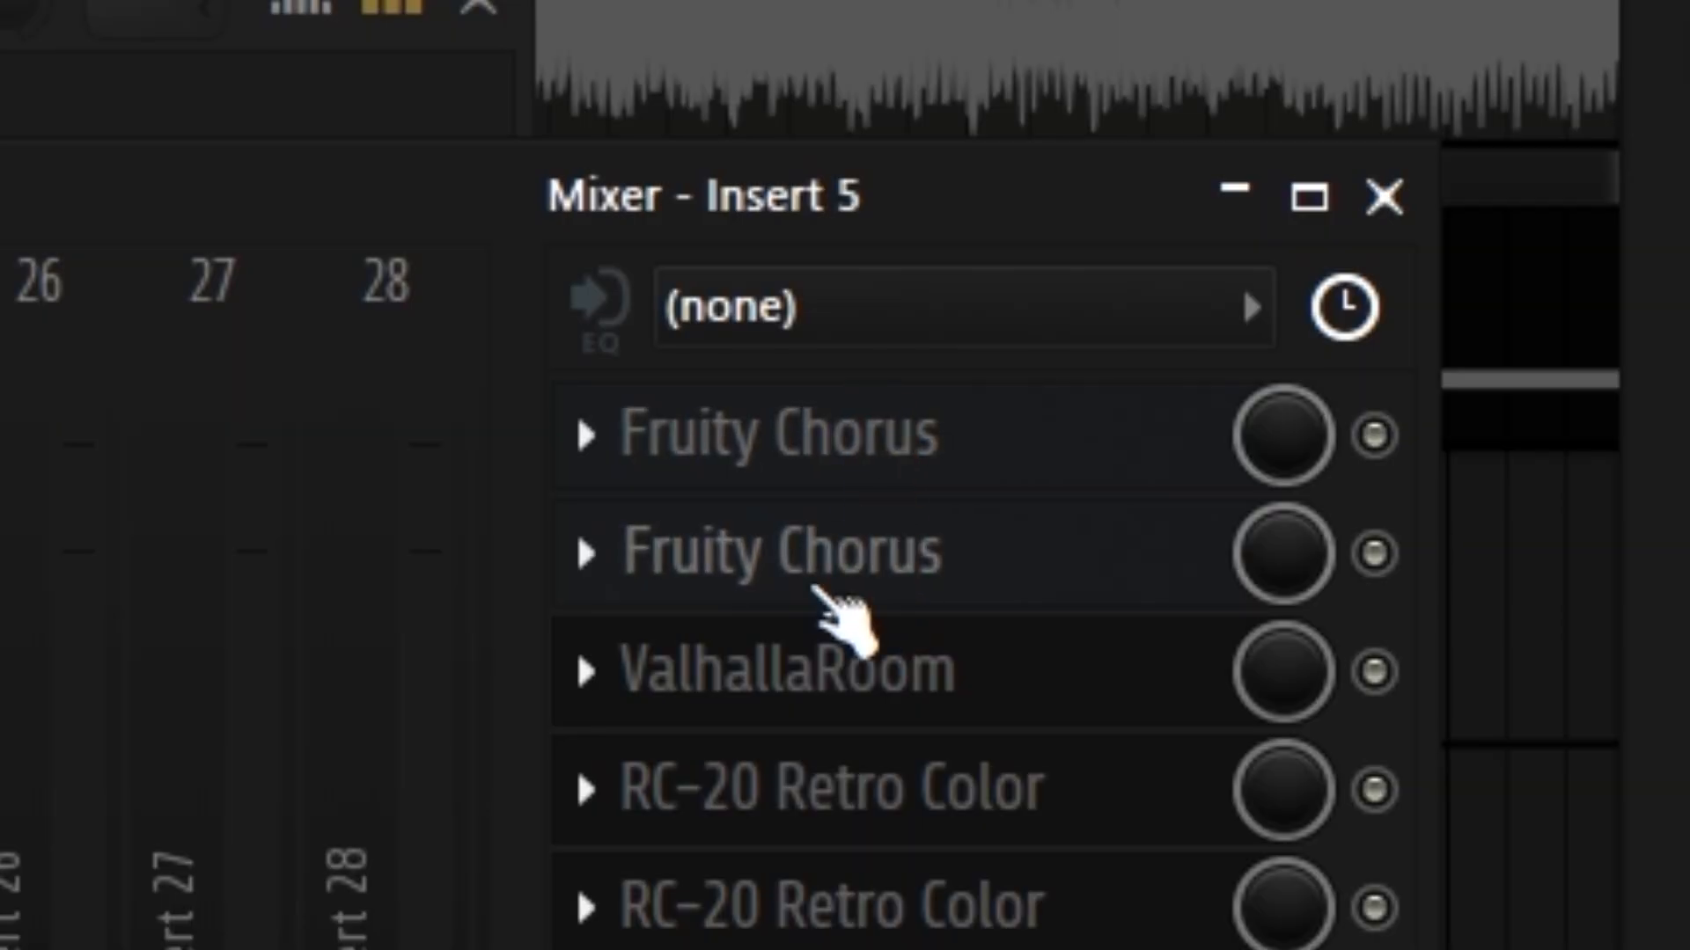
Step: Open the second Fruity Chorus and the first RC-20 Retro Color in the effect chain of mixer Insert 5
click(845, 572)
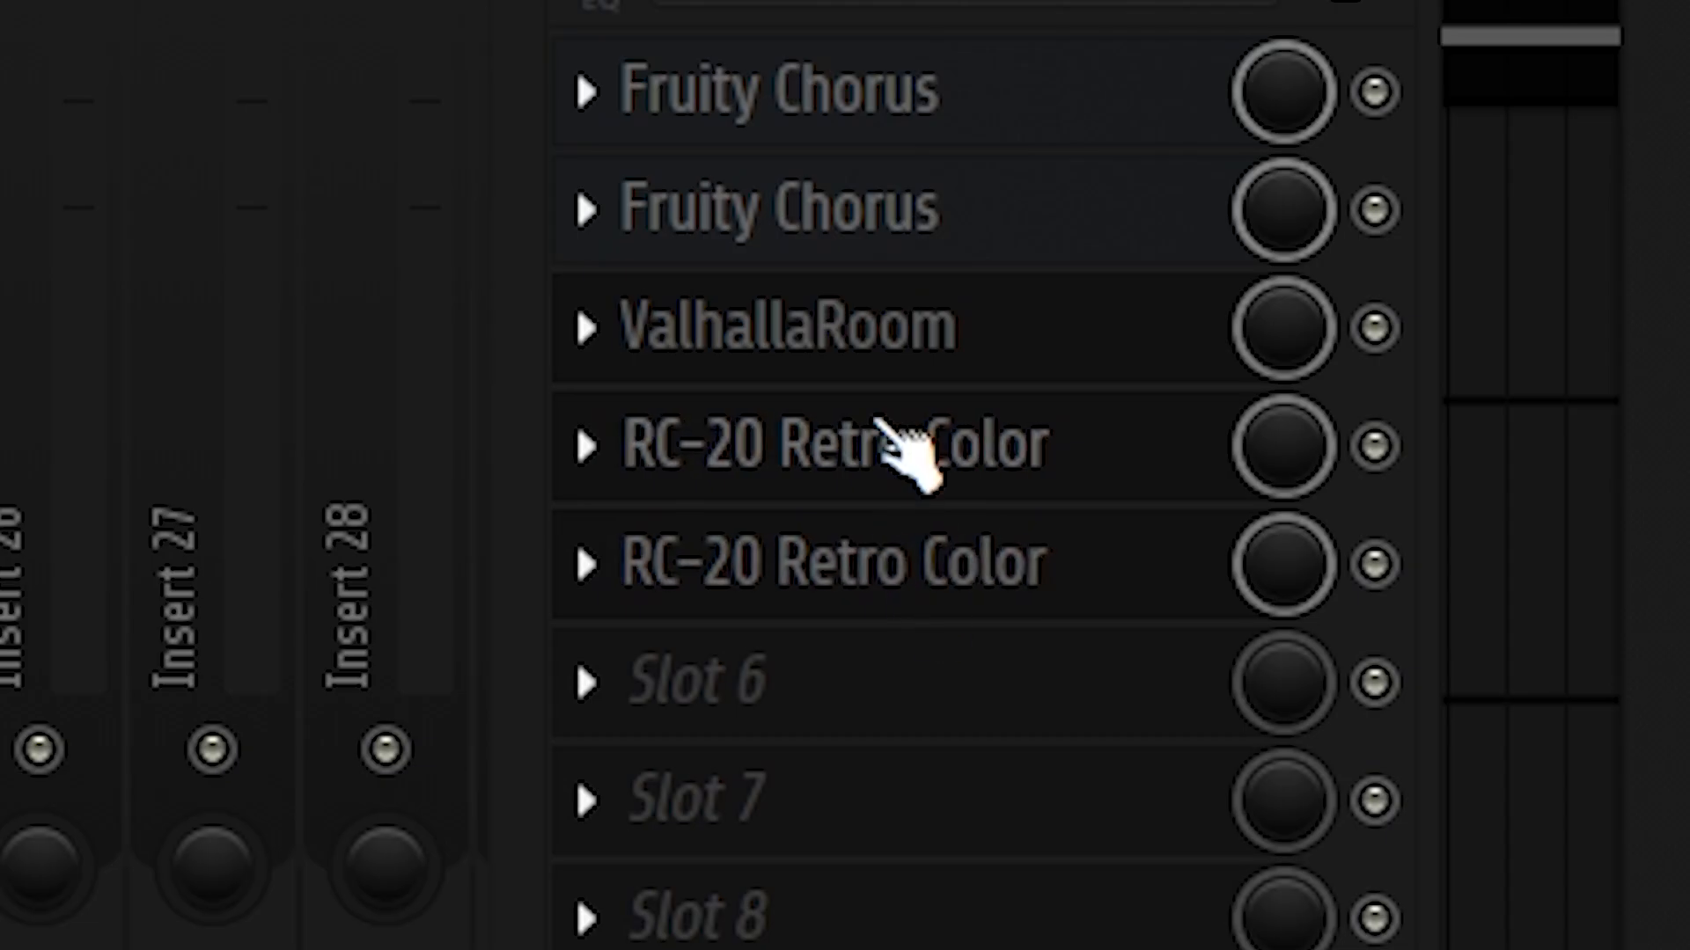
click(905, 444)
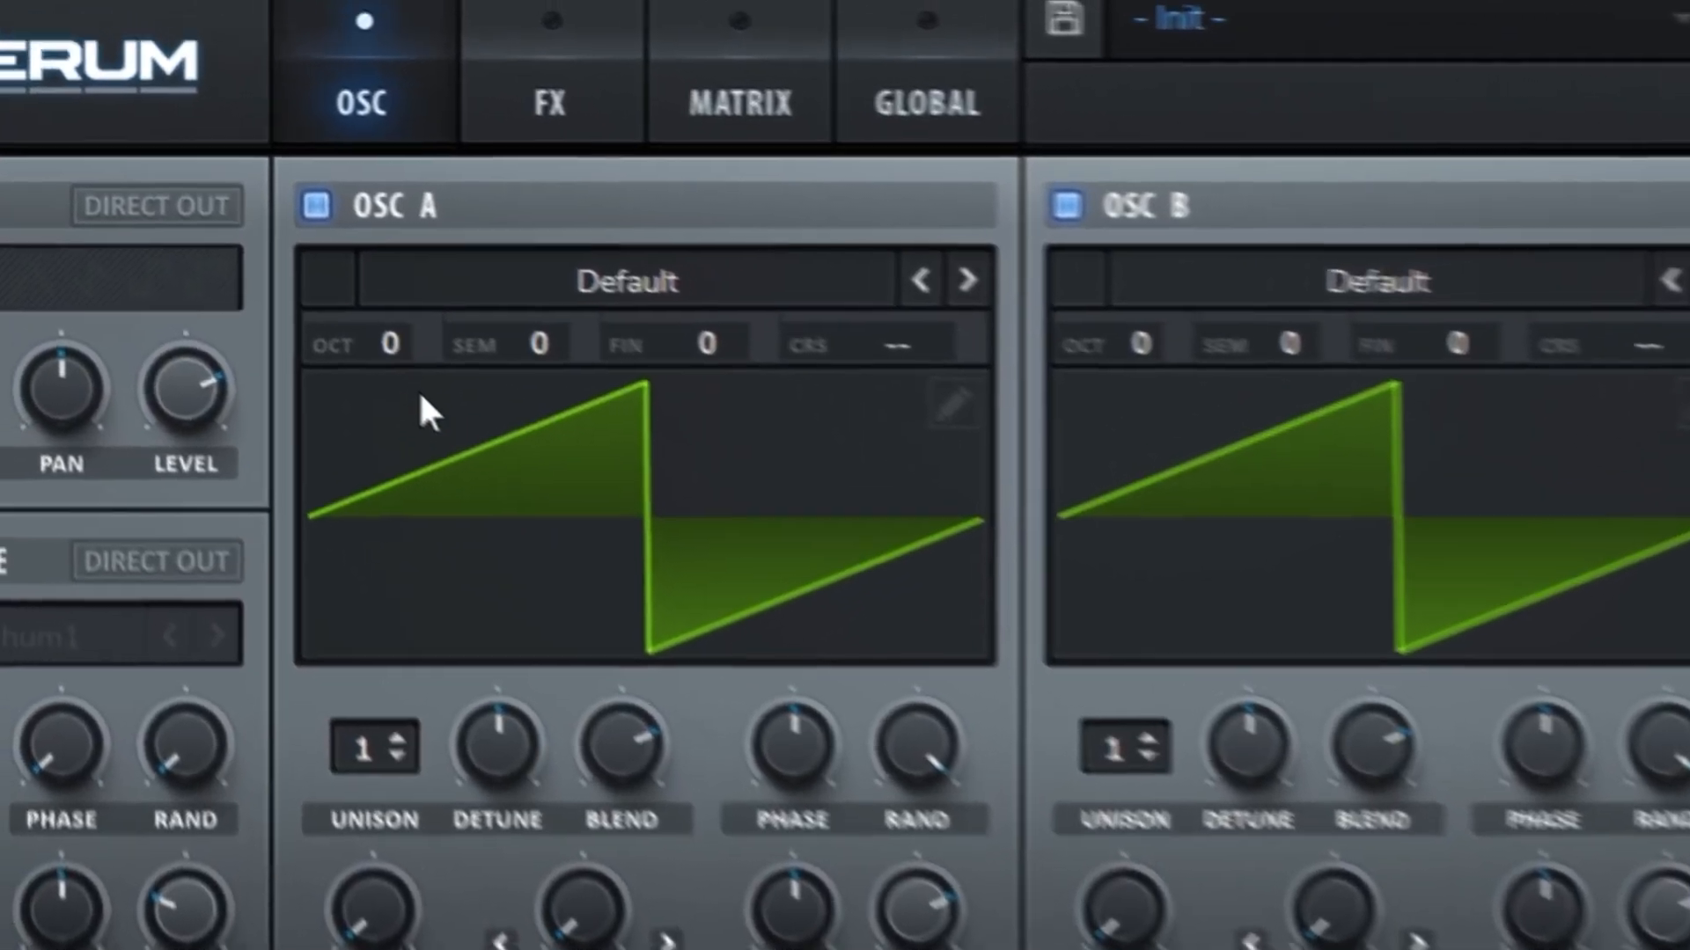
Step: Set oscillator A to octave -2, and oscillator B to octave -1 with 2 unison voices
drag(318, 267, 317, 275)
drag(473, 399, 475, 406)
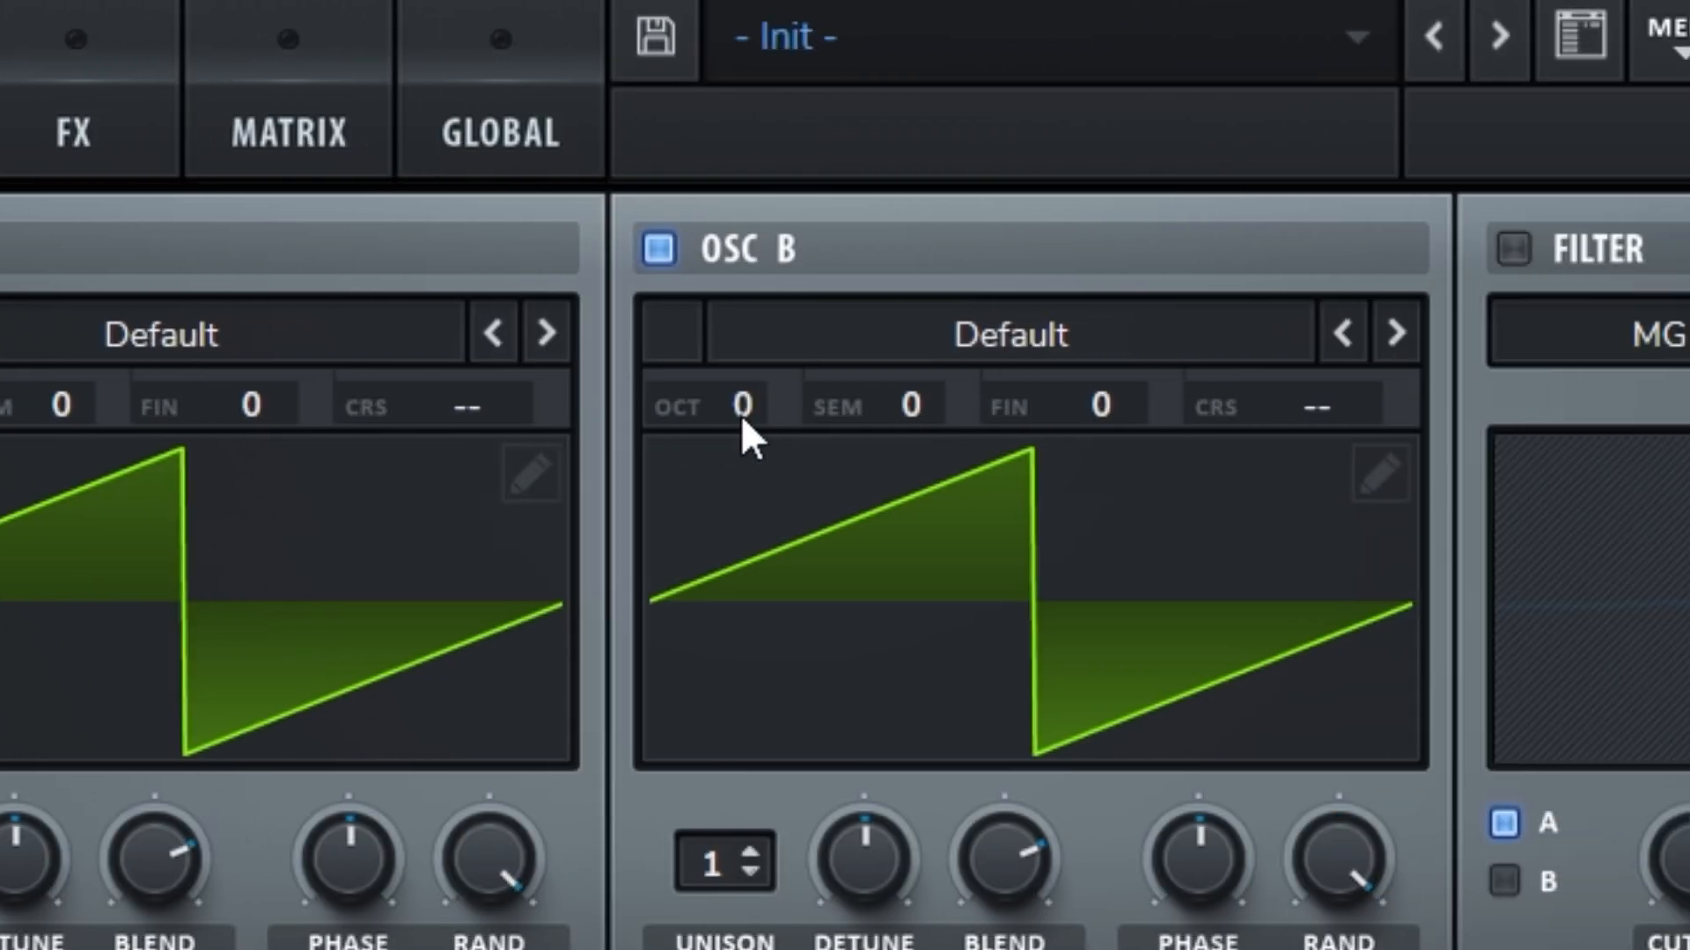
drag(741, 414, 741, 422)
click(751, 853)
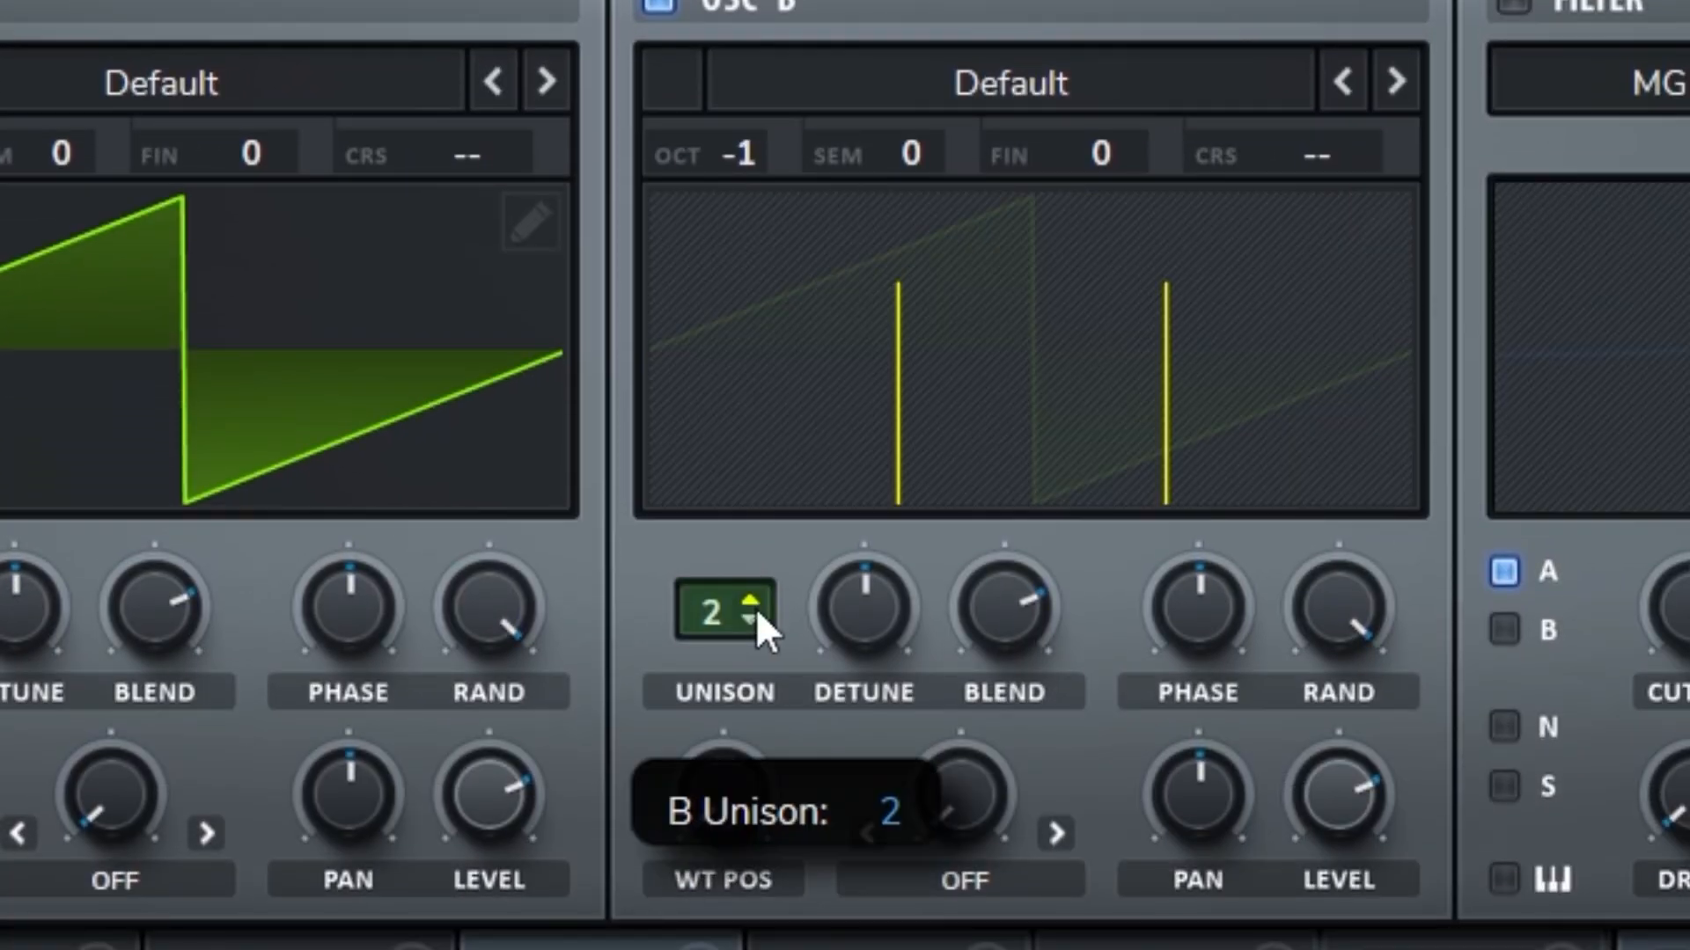
Step: Set oscillator B to 6 unison voices, and enable the sine sub oscillator with its octave lowered
click(750, 854)
click(751, 853)
click(751, 604)
click(751, 604)
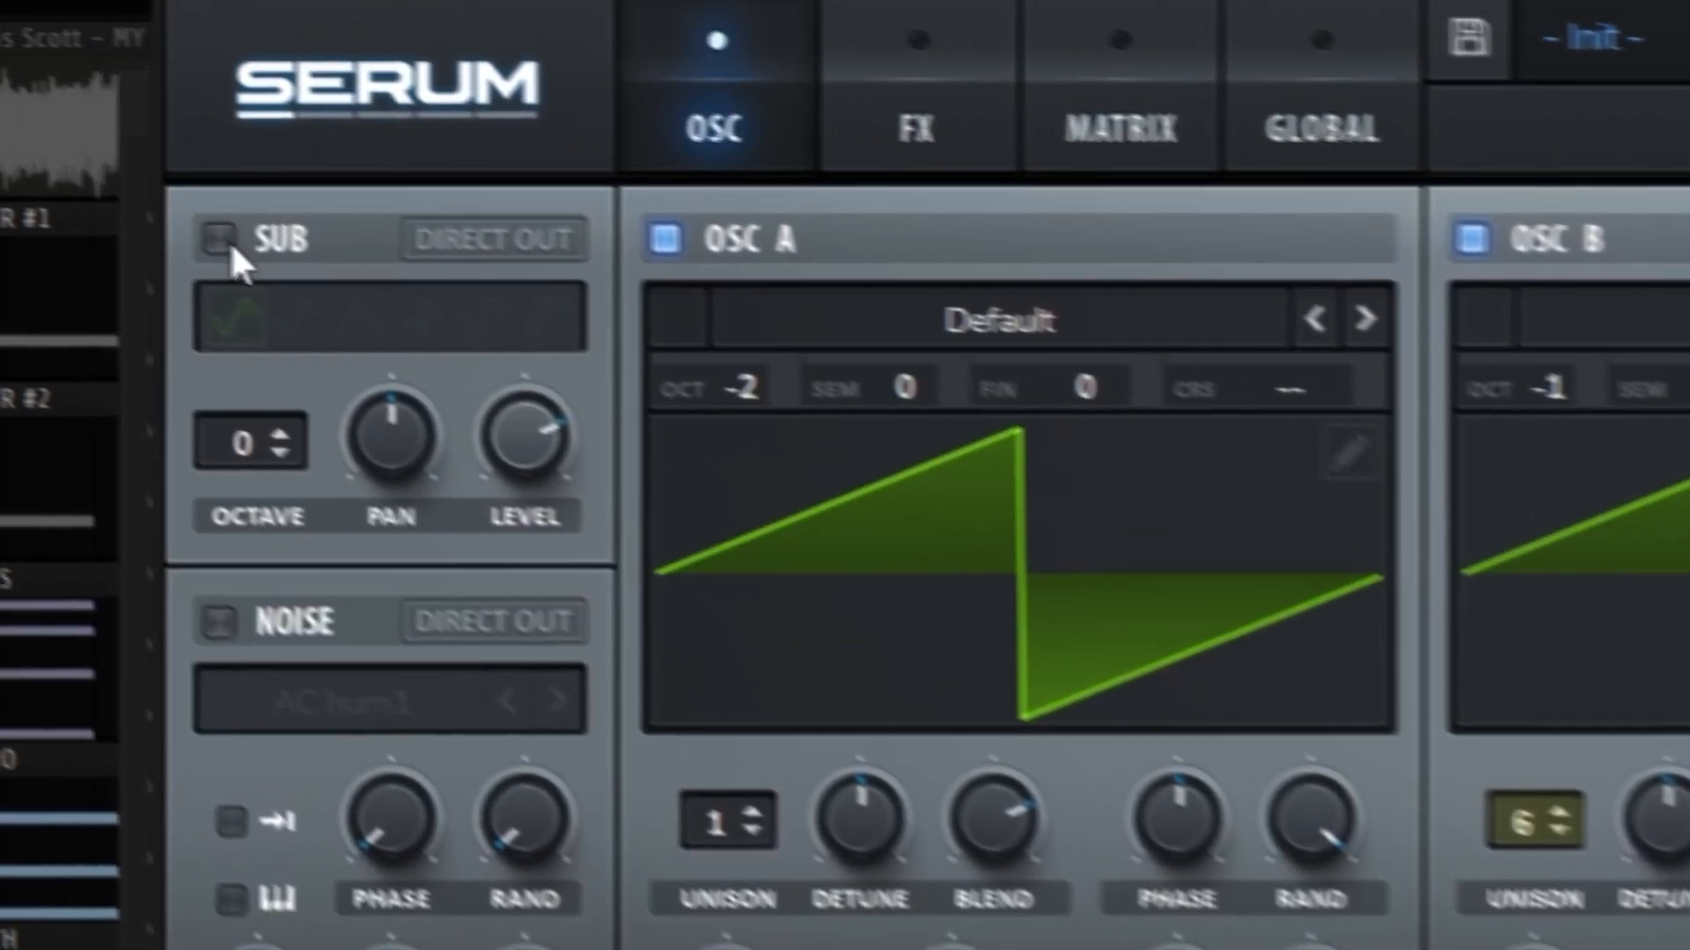
click(292, 264)
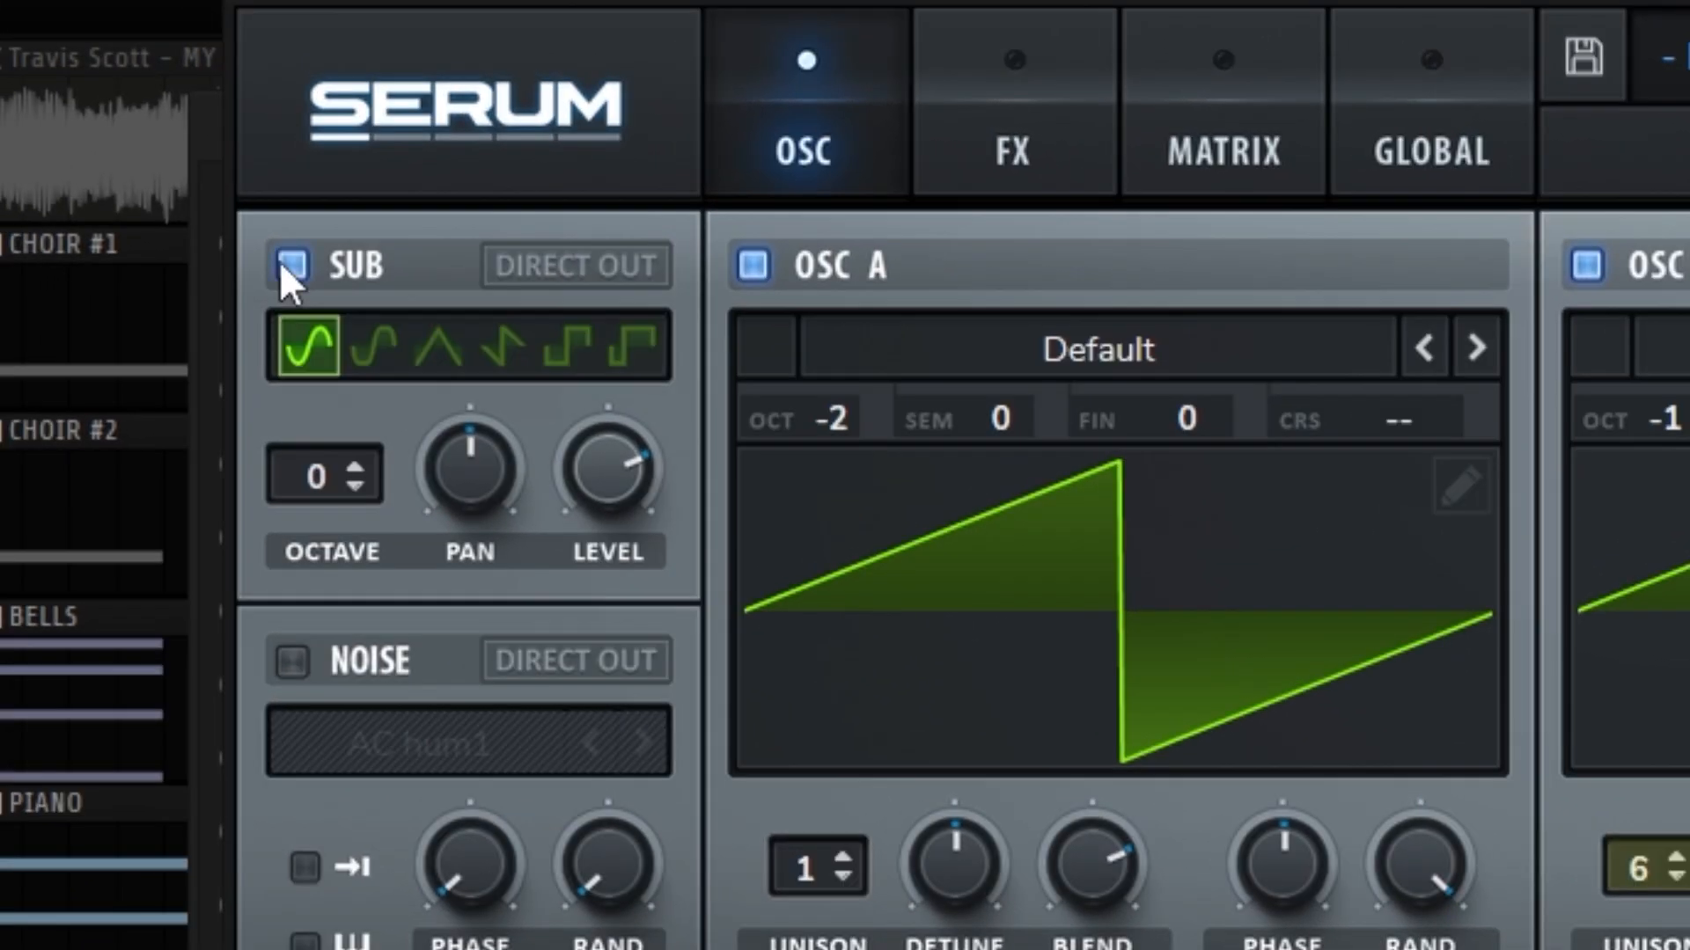
click(362, 500)
click(361, 500)
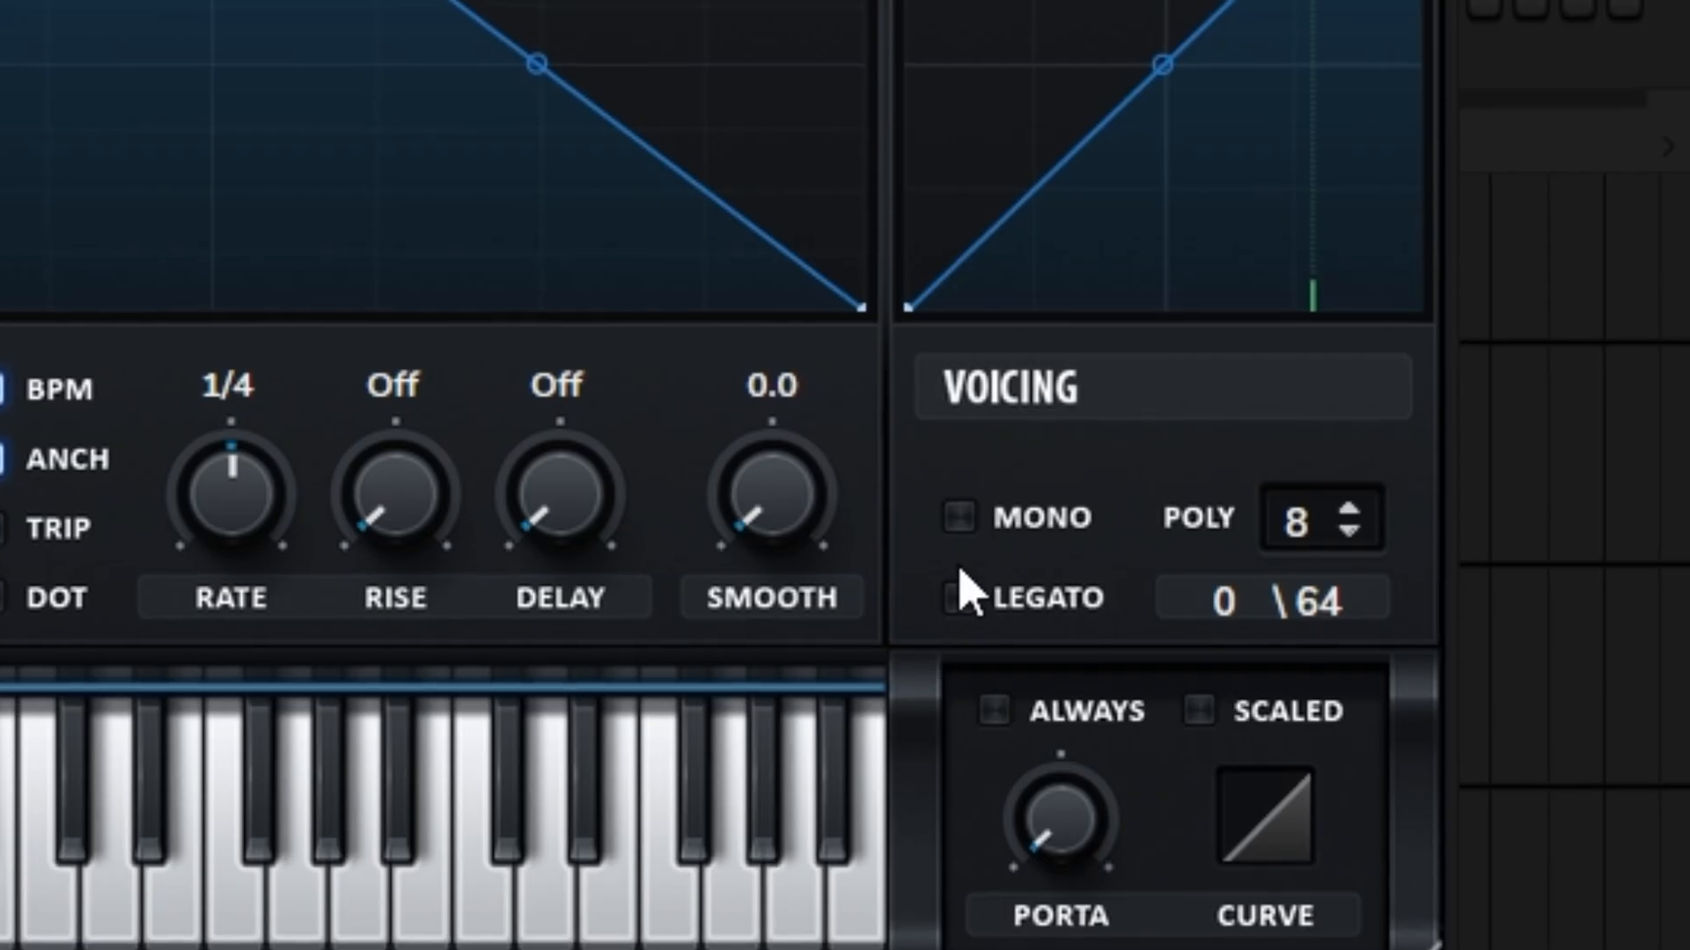
Step: View the MY EYES KICK sample's channel settings, and open the second kick channel listed directly below it
click(959, 521)
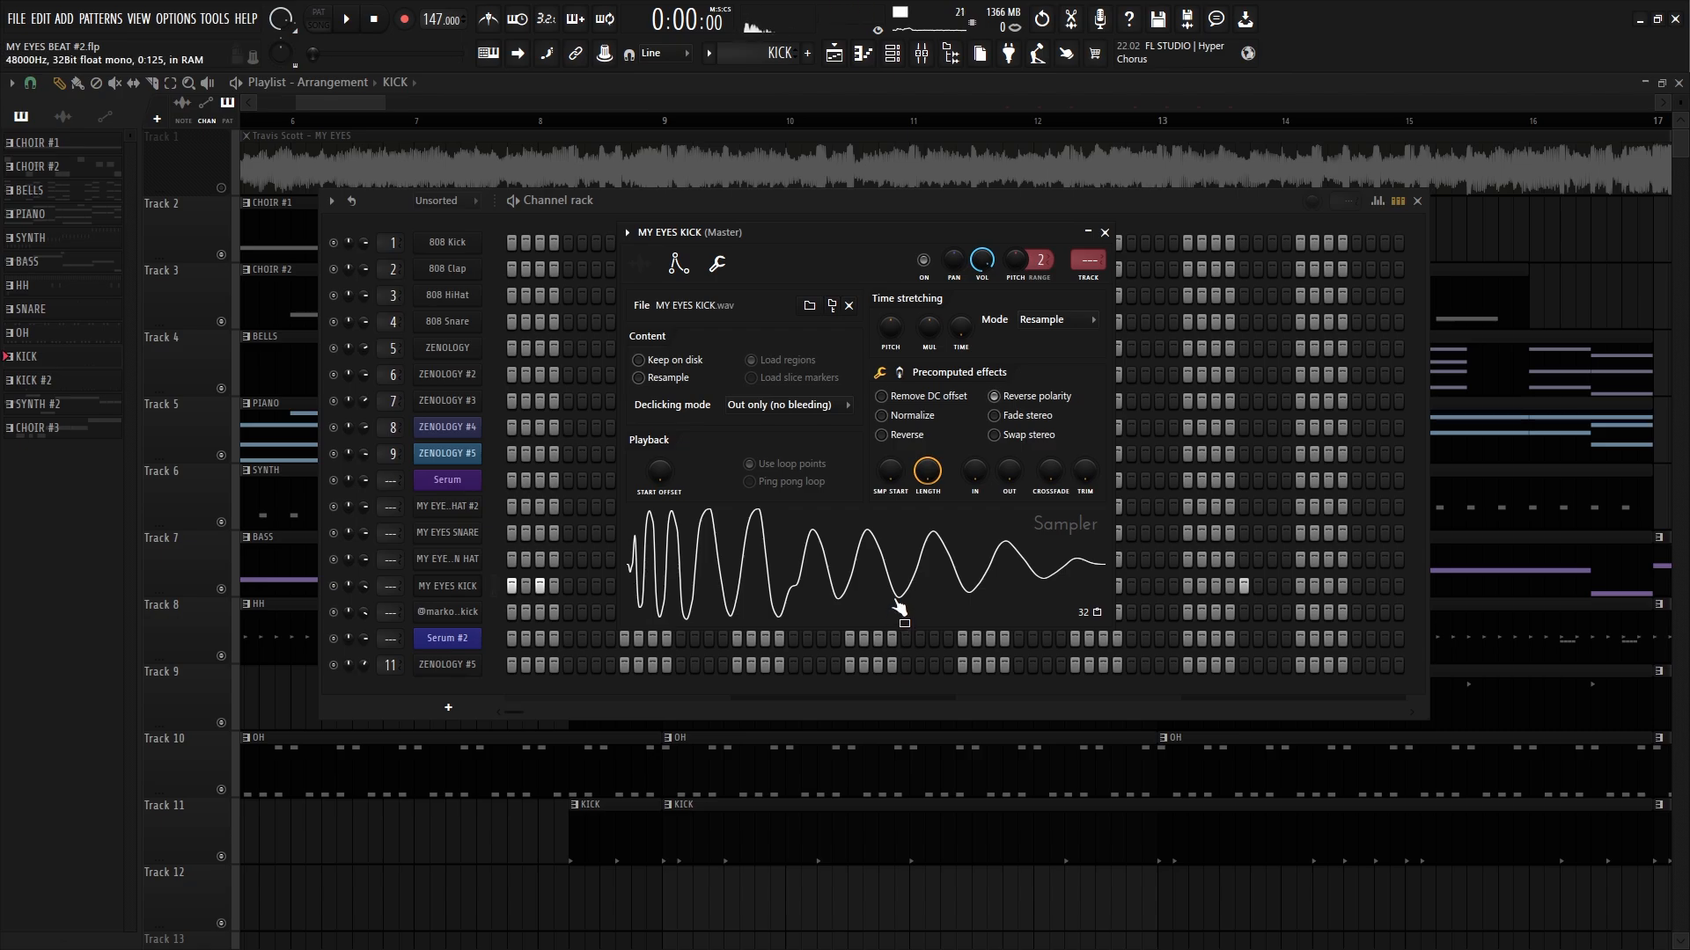
click(469, 613)
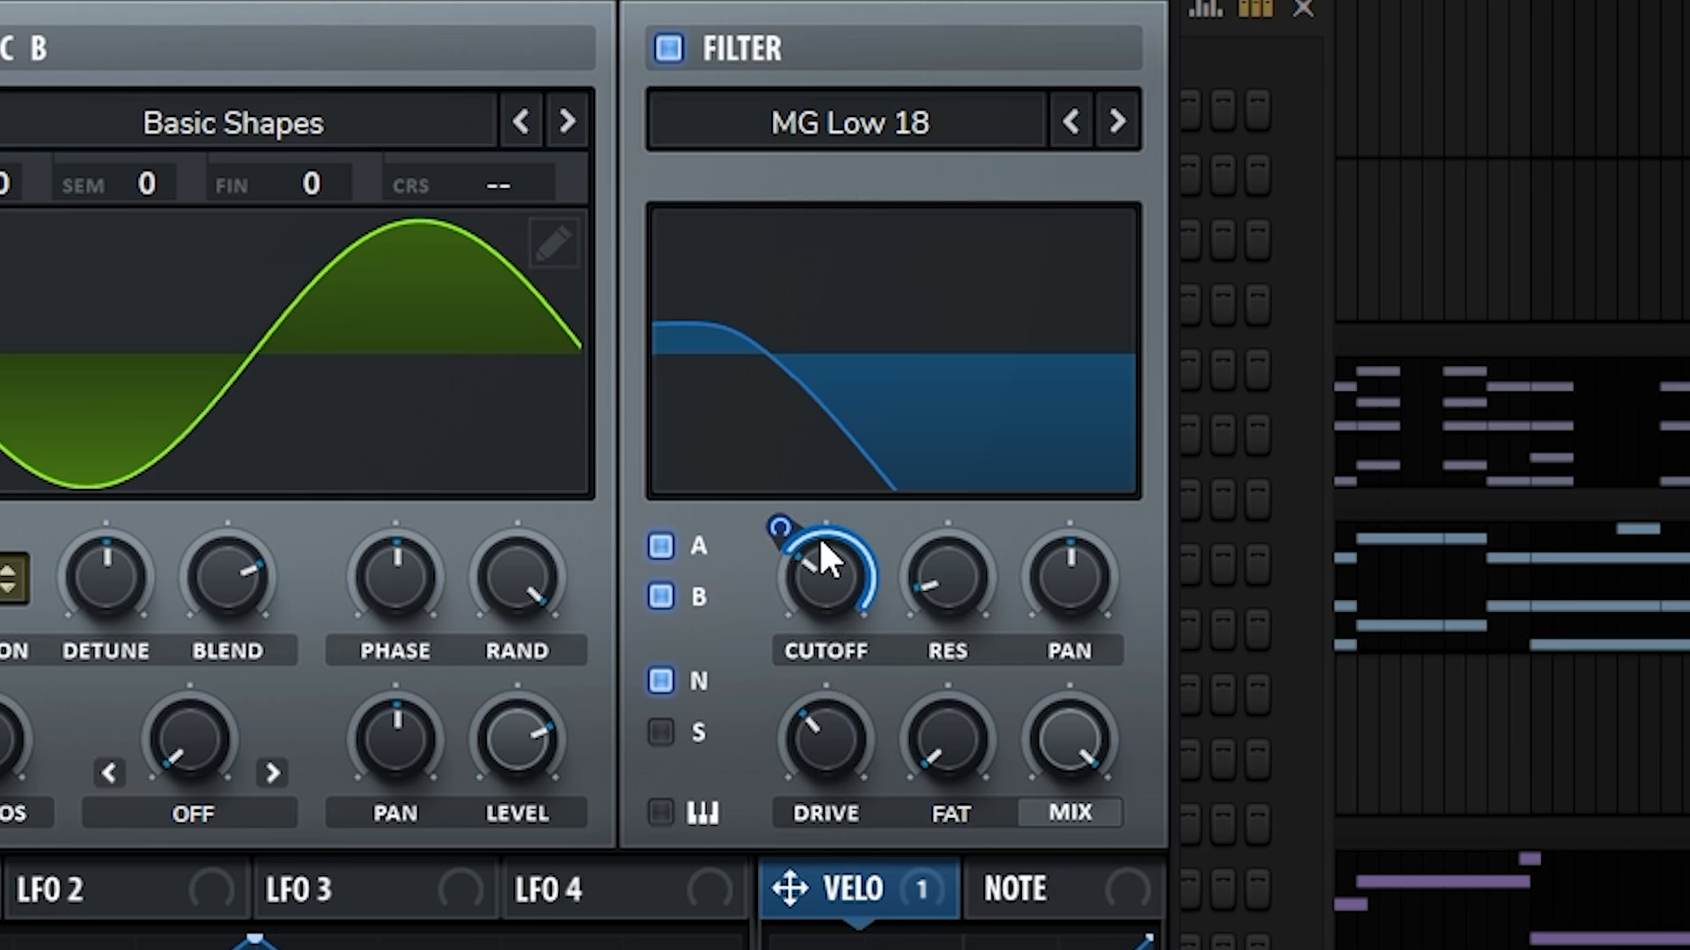
Step: Check the MG Low 18 filter's cutoff and the Env 1 settings in Serum, and show the patch's effects
mouse_move(820, 542)
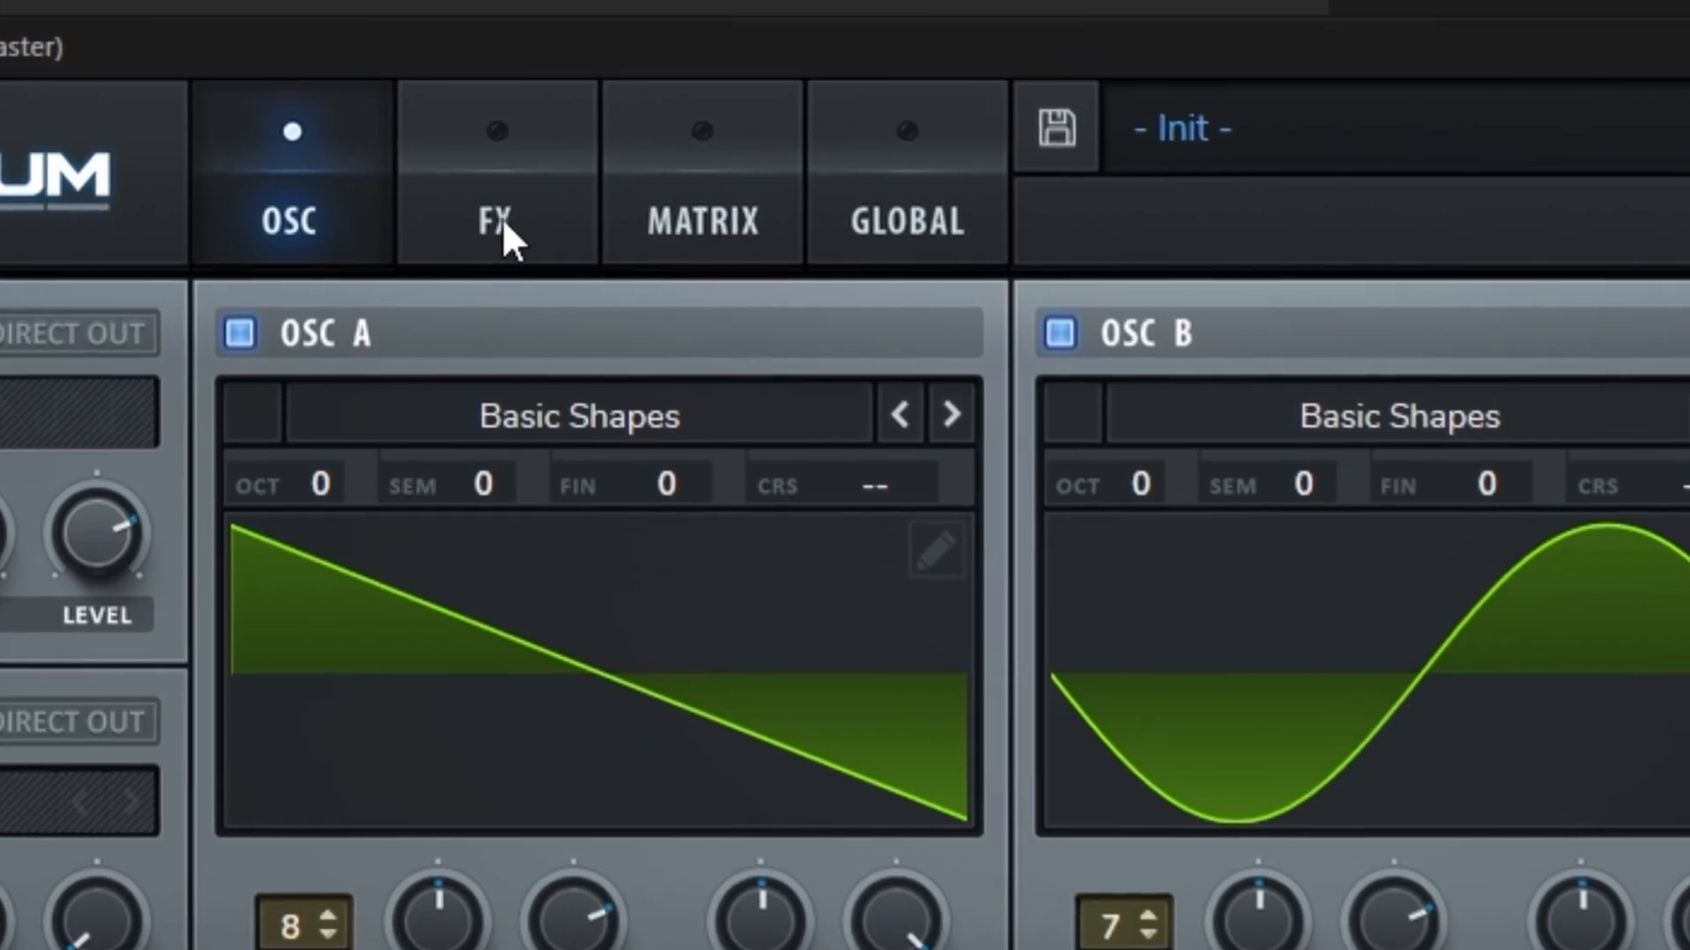
click(503, 224)
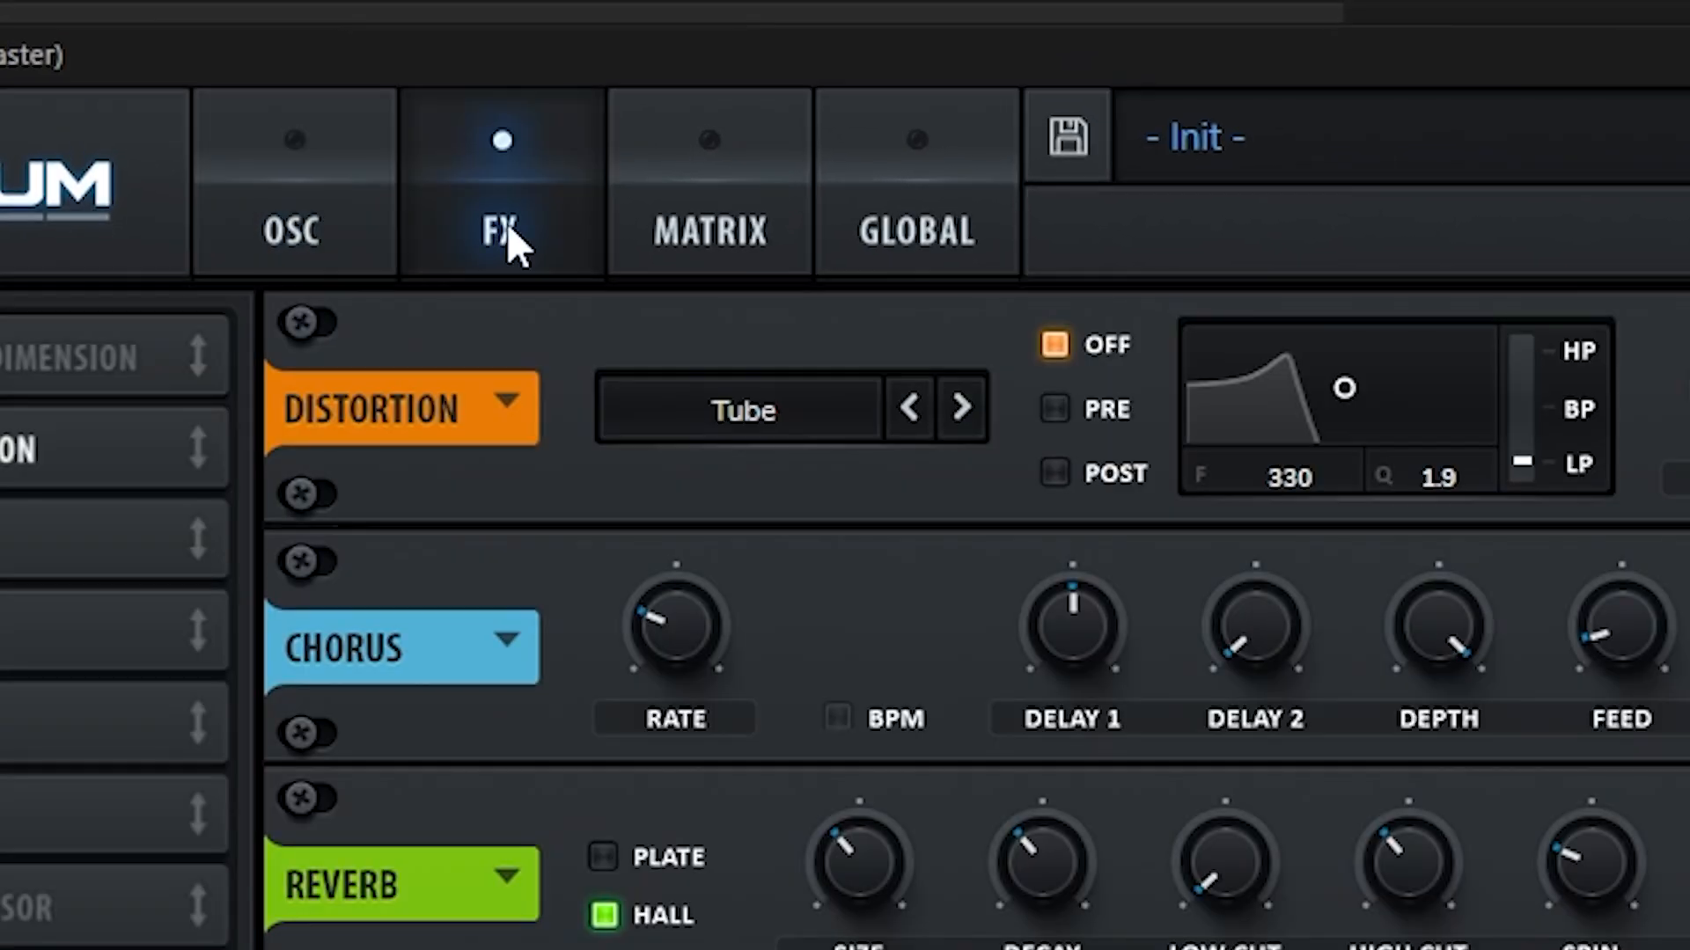